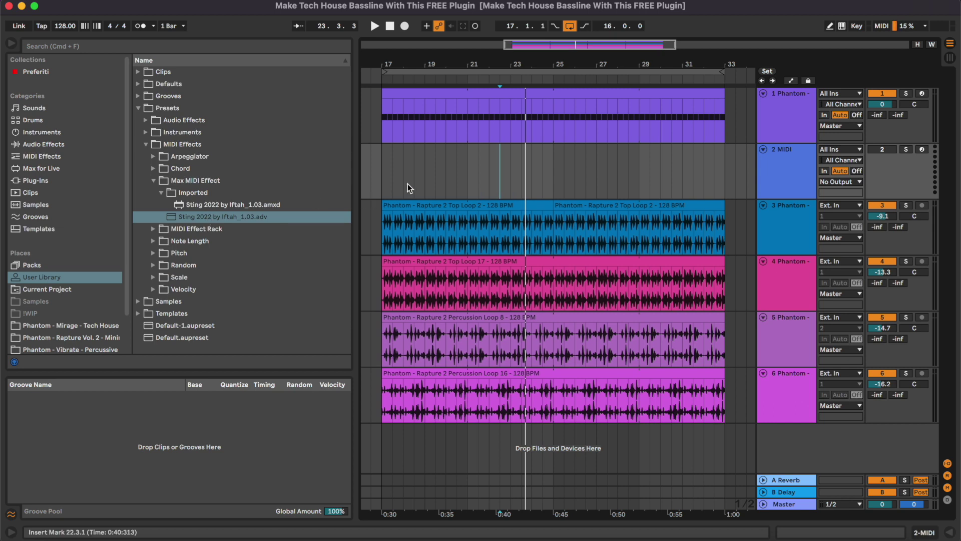
- Play the drum loops from bar 18 and load the Sting 2022 by Iftah_1.03 preset onto the empty 2 MIDI track
click(419, 155)
key(space)
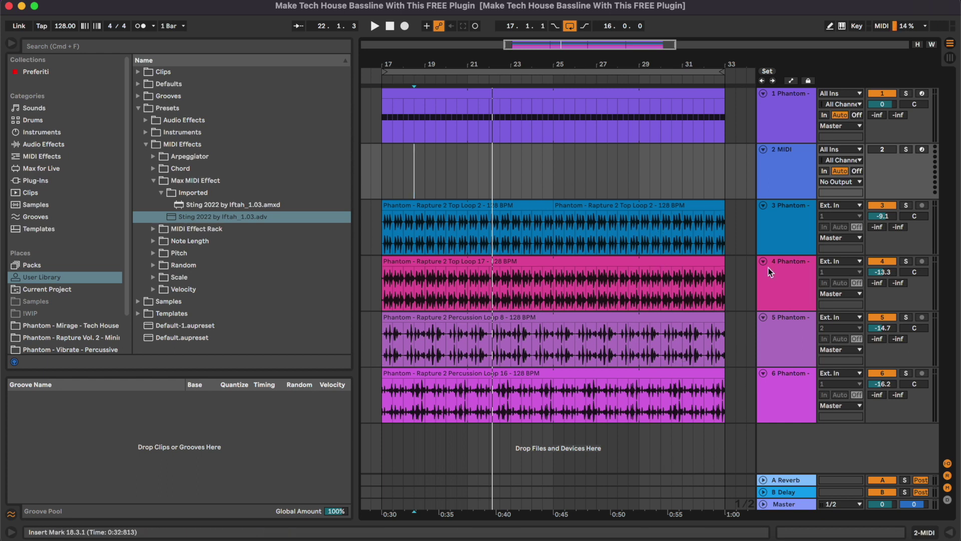
double_click(788, 183)
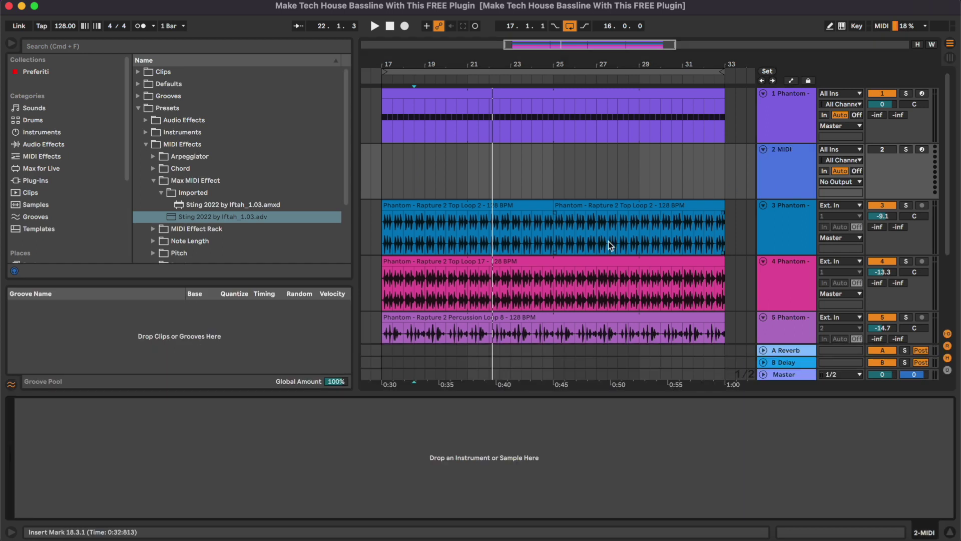
double_click(232, 218)
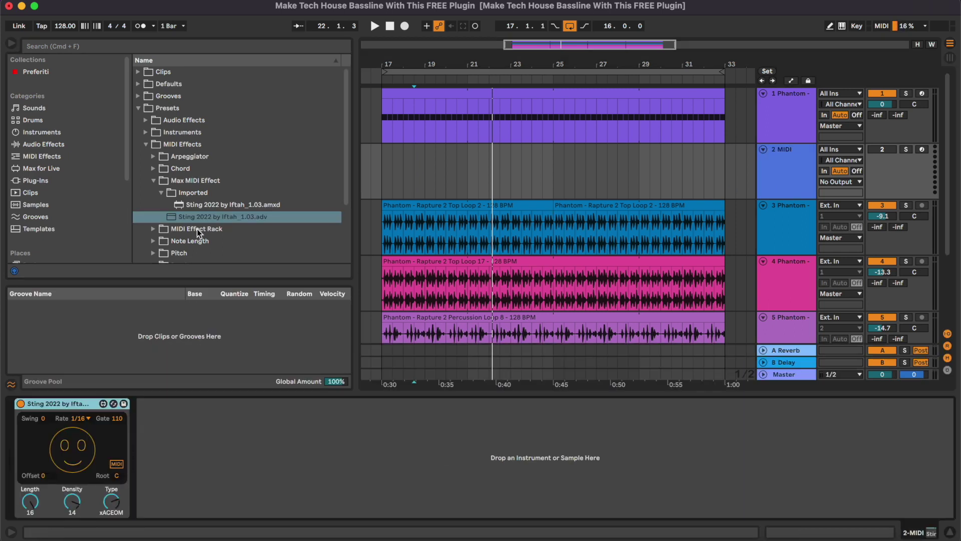
- Add an empty Instrument Rack after the Sting device on the MIDI track
scroll(197, 229, down, 3)
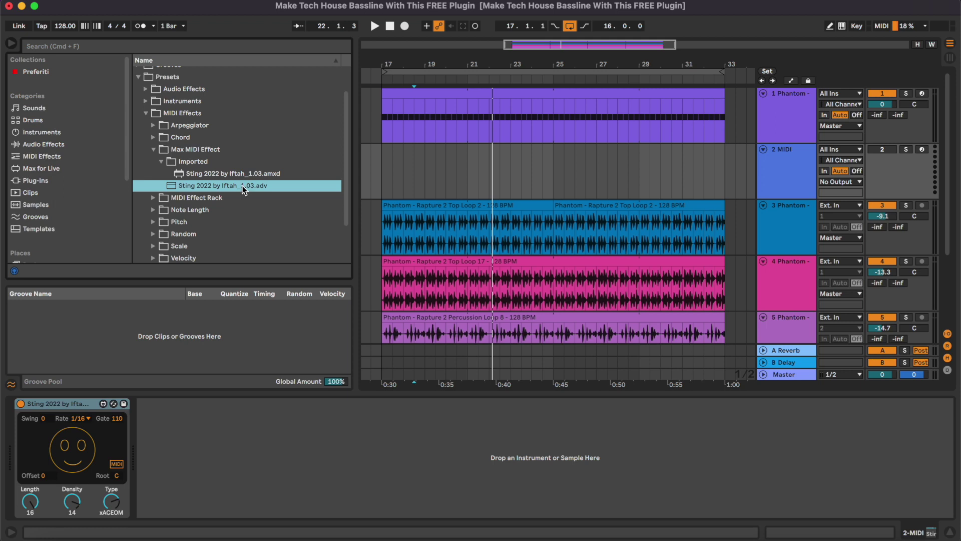
scroll(97, 176, down, 5)
scroll(58, 94, up, 3)
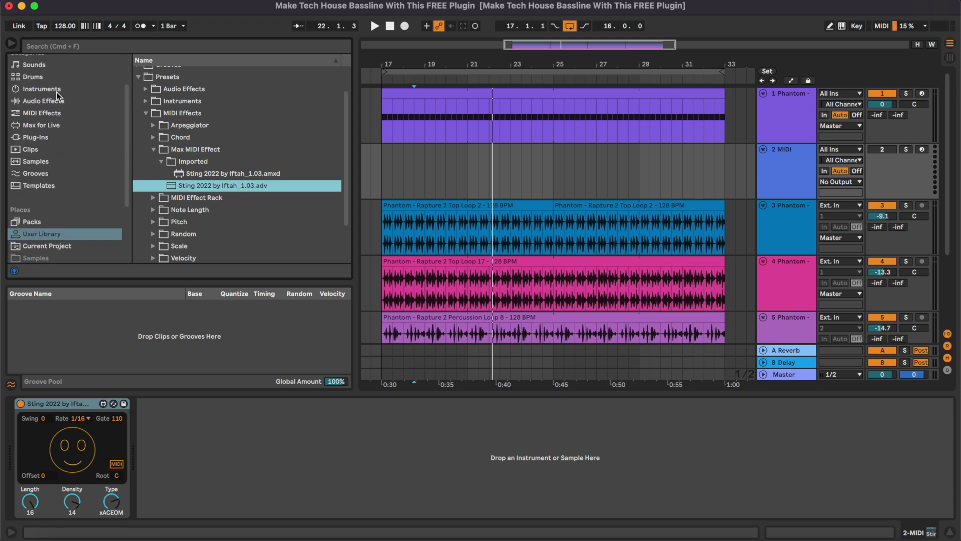
click(55, 90)
drag(188, 165, 191, 443)
- Load all the kick one-shots from the Phantom - Rapture Vol. 2 pack into the Instrument Rack as separate chains
scroll(47, 199, down, 3)
click(82, 207)
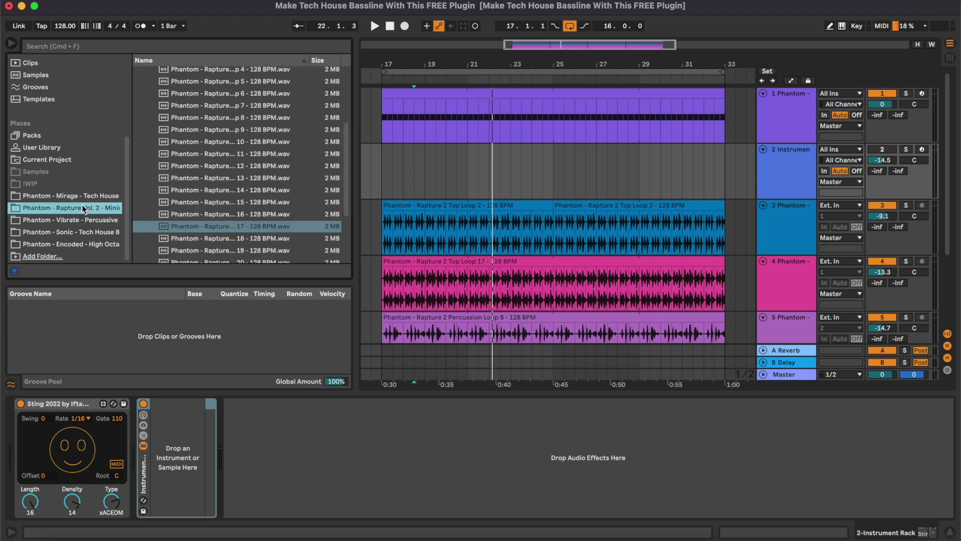
scroll(187, 156, up, 3)
click(138, 84)
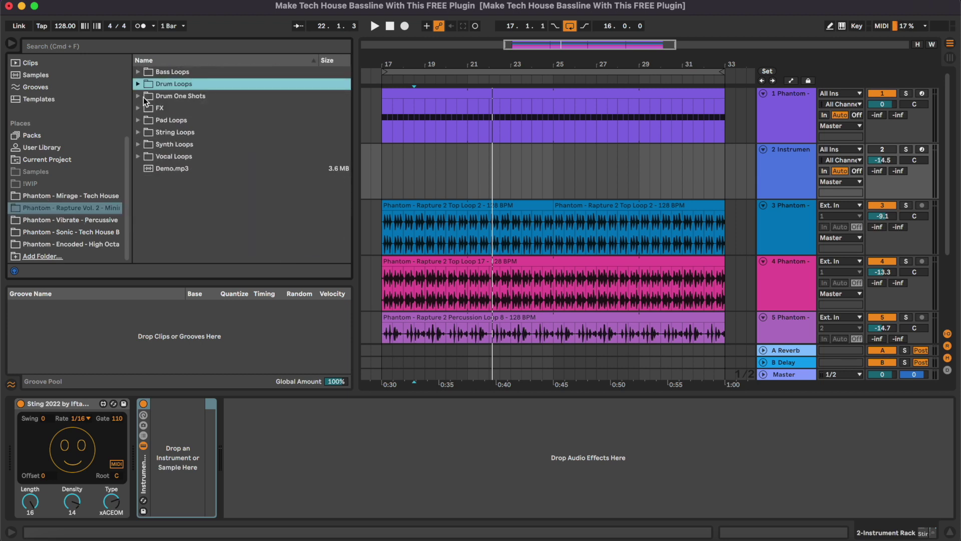
click(141, 96)
click(184, 145)
scroll(184, 146, down, 4)
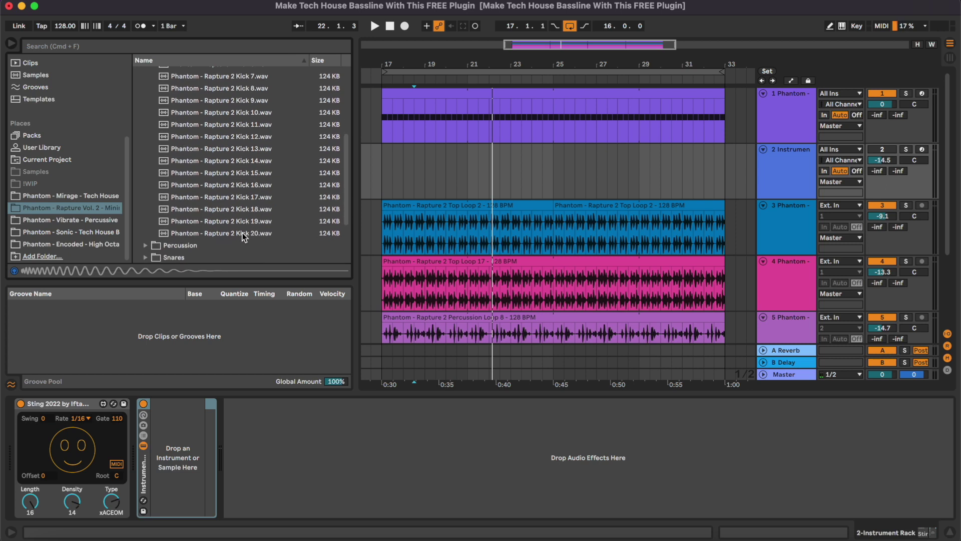
shift+click(242, 234)
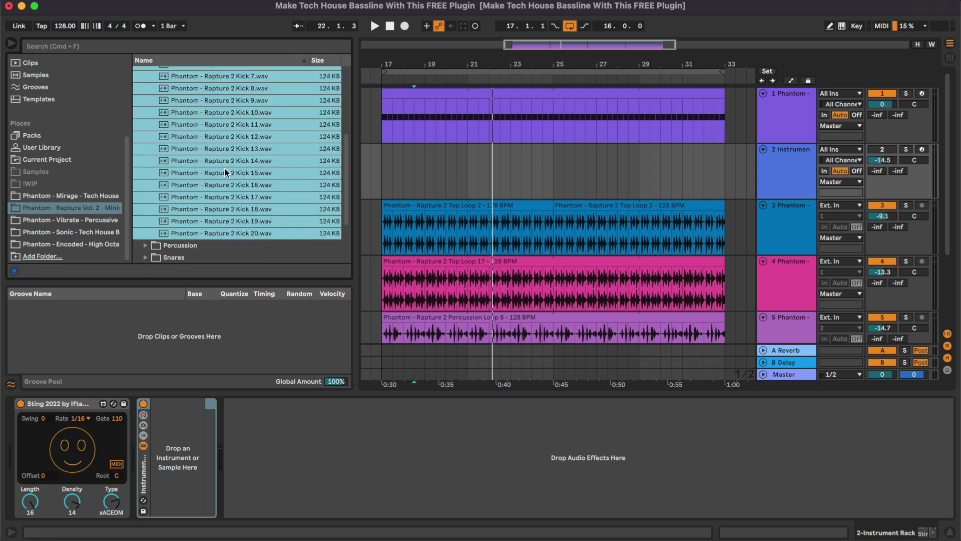
drag(243, 234, 183, 457)
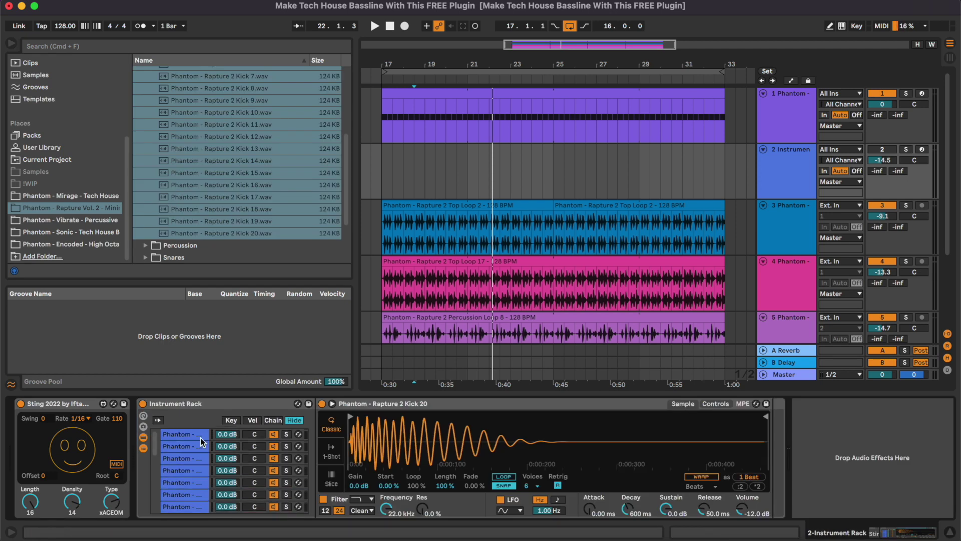
- Solo the instrument track, generate a new Sting pattern during playback, and select the Kick 2 chain in the rack
click(815, 172)
click(815, 172)
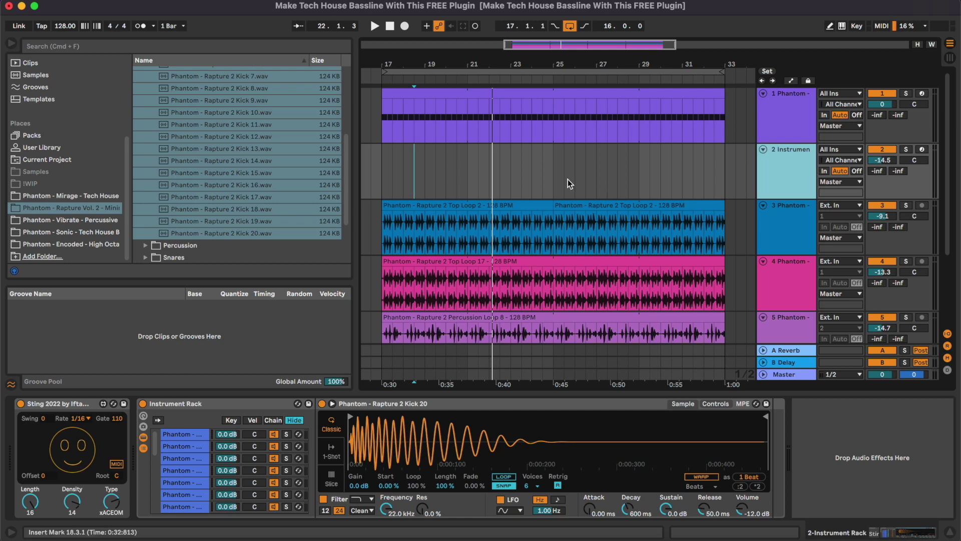
key(s)
key(space)
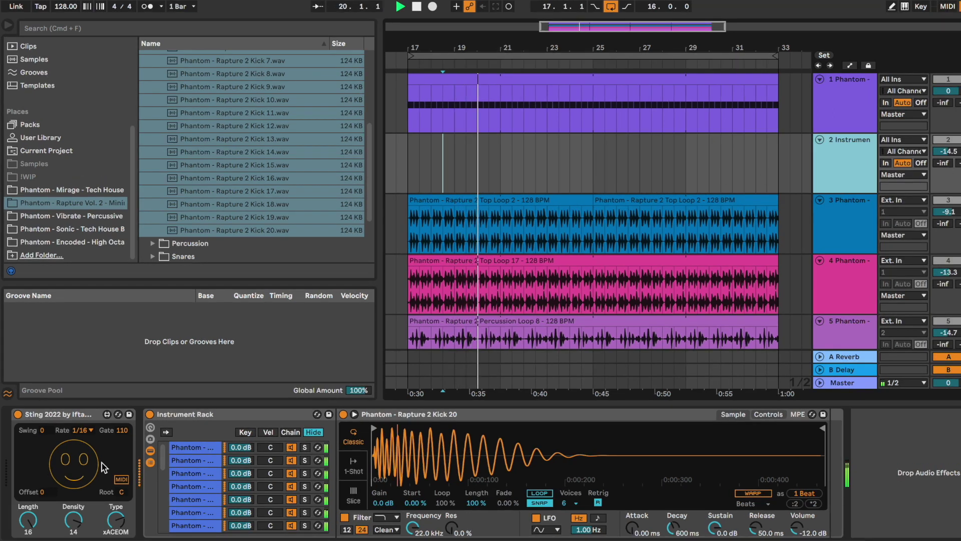
click(70, 460)
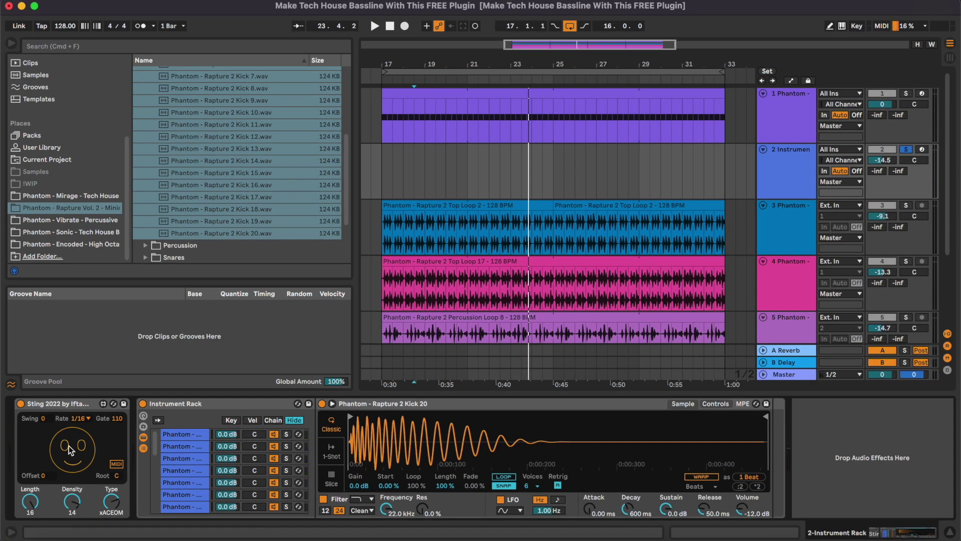
click(181, 443)
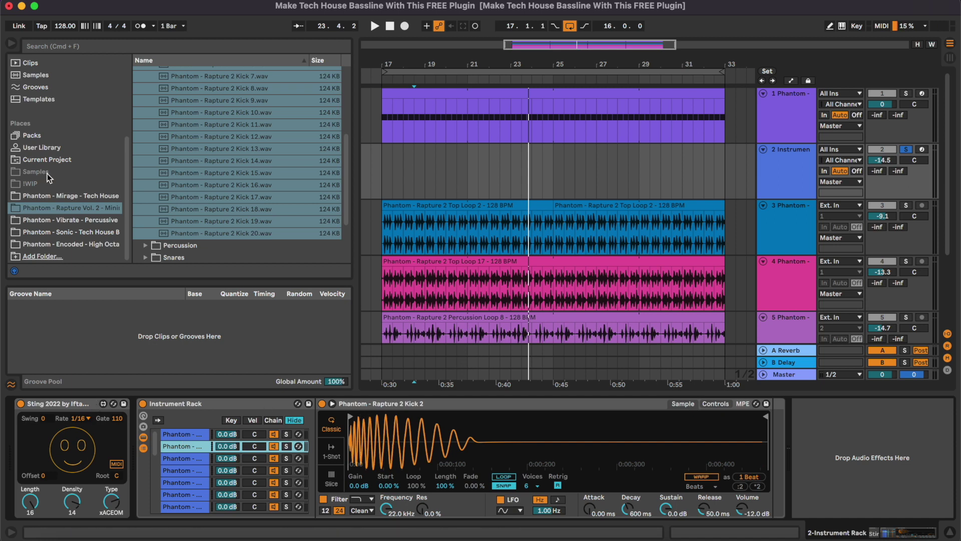
- Add an EQ Eight audio effect after the Instrument Rack
scroll(48, 176, up, 5)
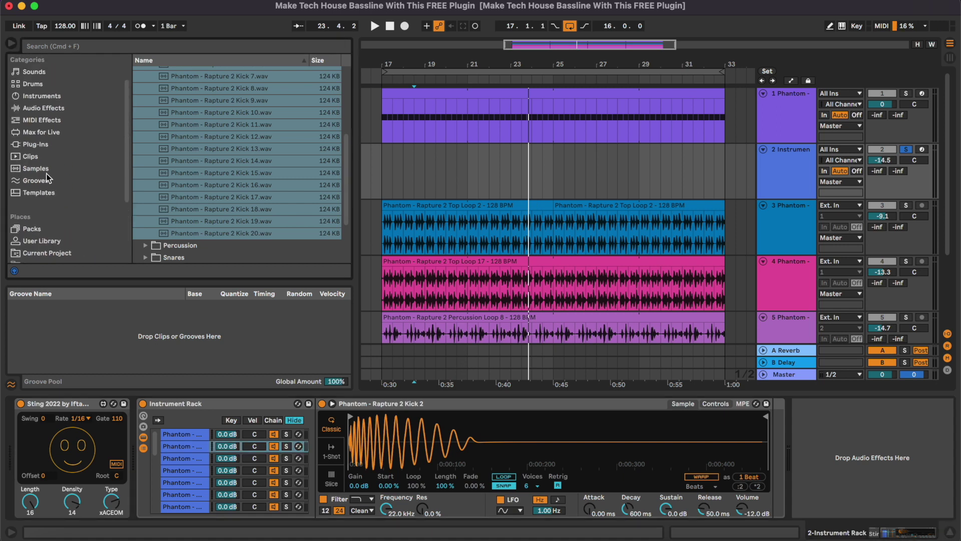
click(50, 109)
click(181, 109)
click(181, 144)
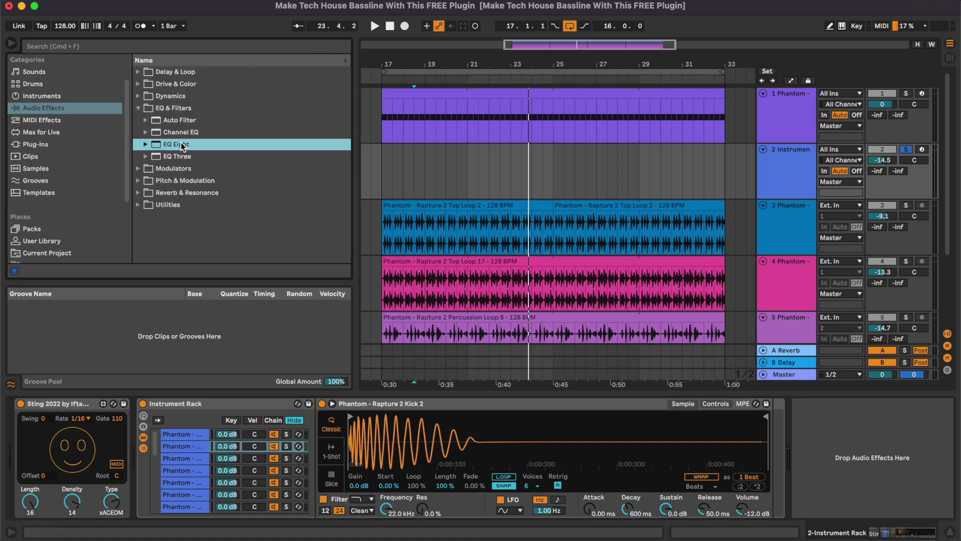
double_click(181, 144)
- Enable the low-pass filter on band 8 of EQ Eight and set its frequency to 230 Hz during playback
key(space)
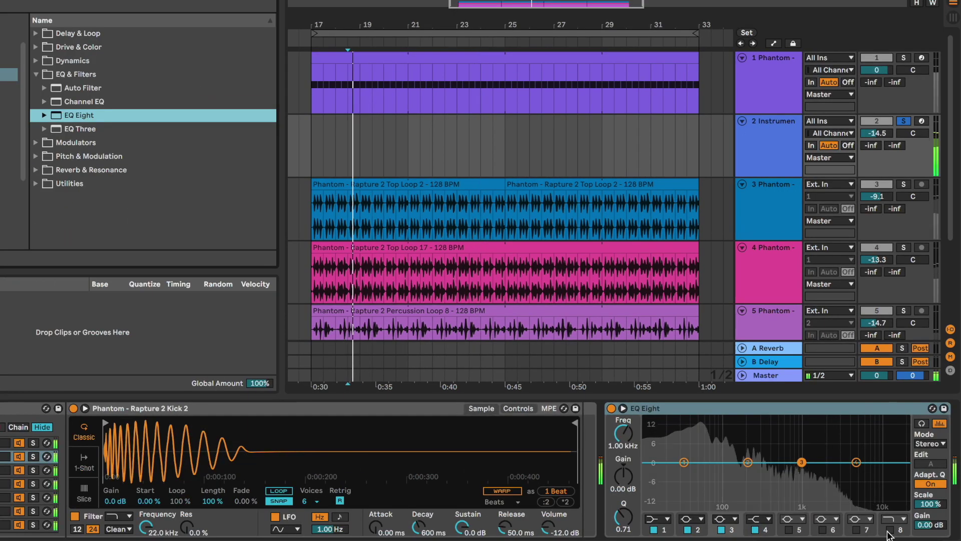
click(889, 530)
drag(900, 473, 751, 472)
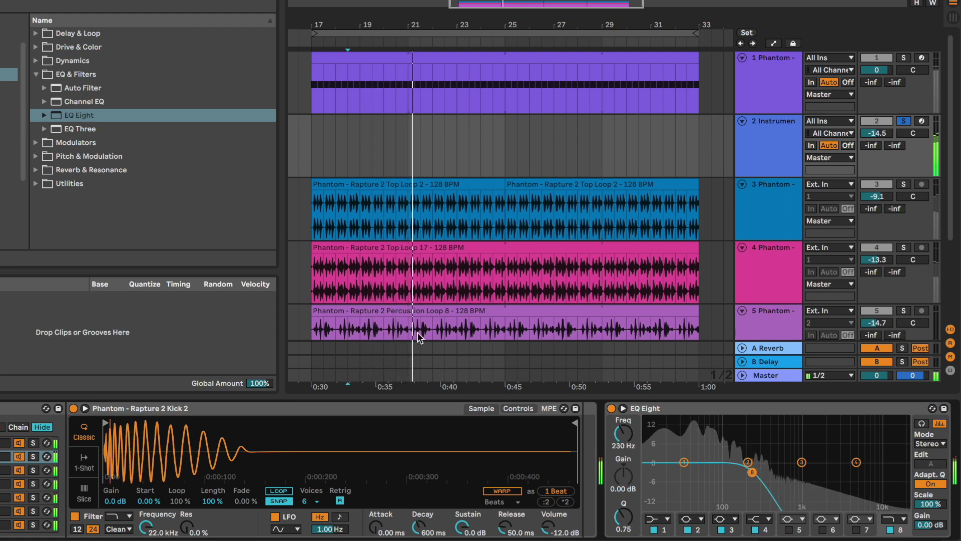
key(space)
- Insert a Utility device before EQ Eight and switch it to Mono
click(93, 184)
drag(93, 197, 642, 464)
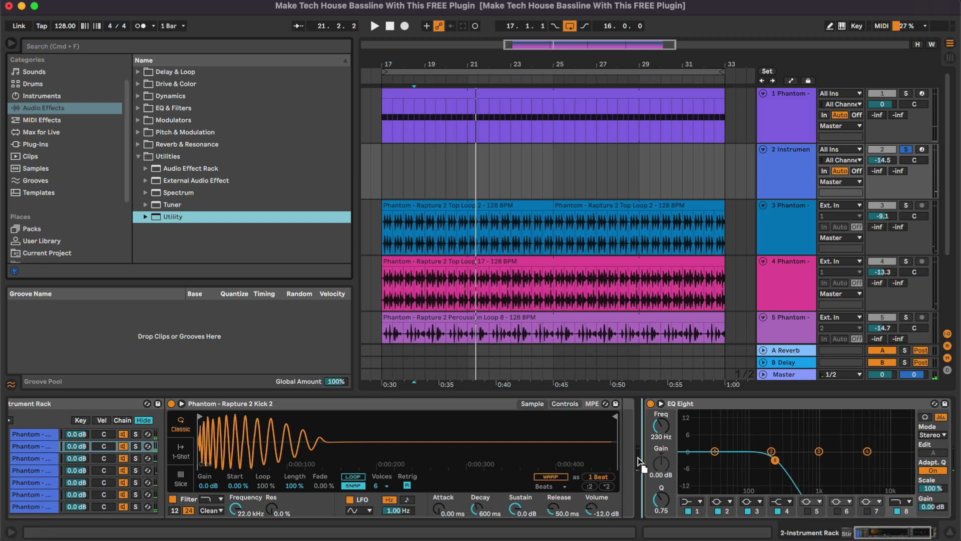
click(662, 485)
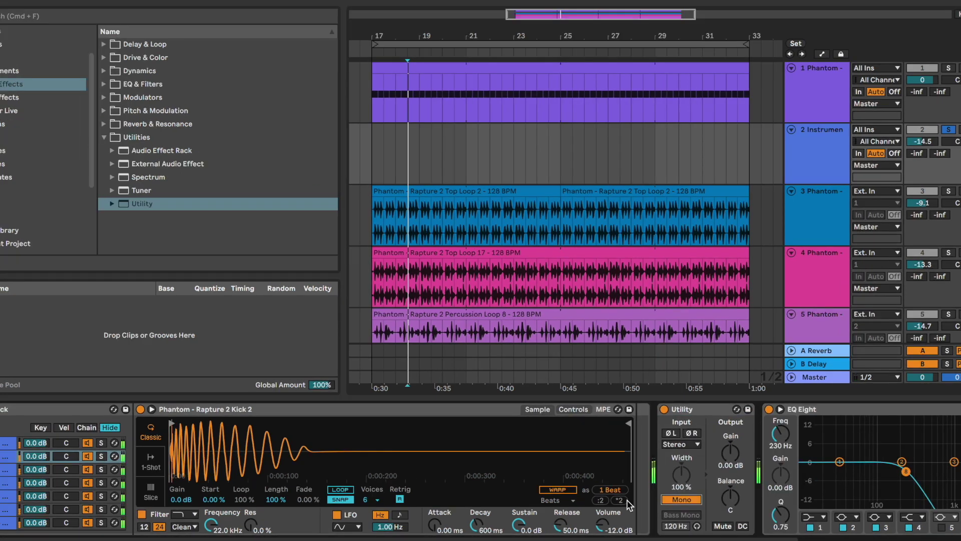
- Add a Drum Buss effect from Drive & Color after EQ Eight
scroll(600, 486, left, 3)
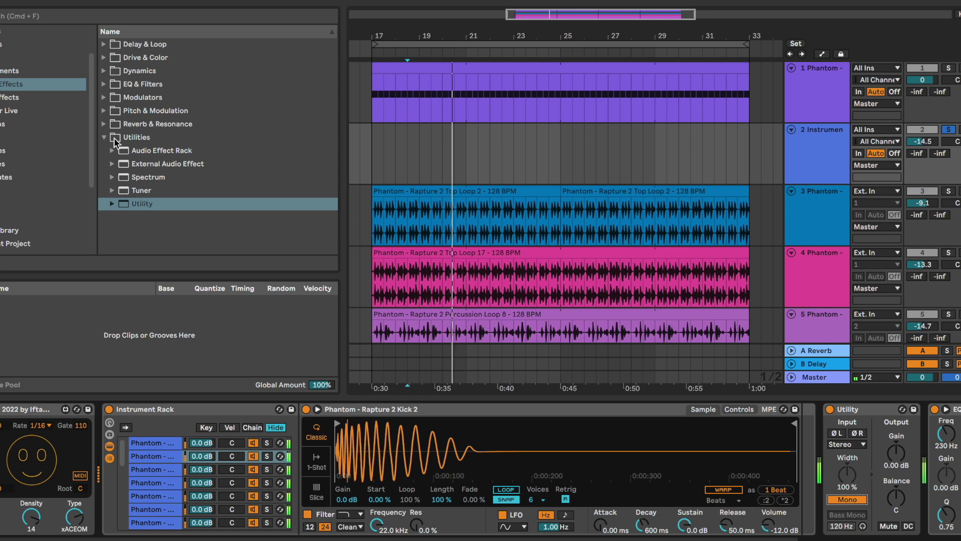
click(115, 57)
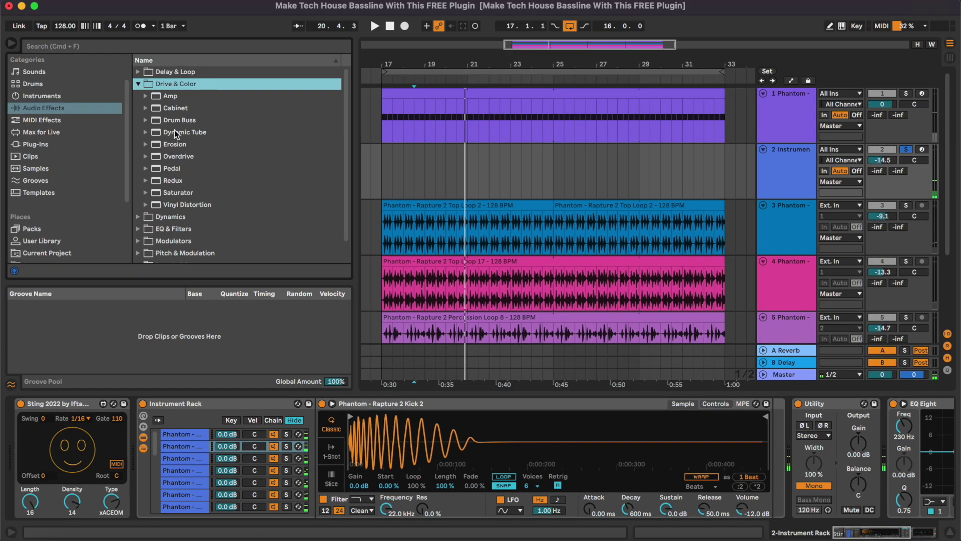
double_click(174, 120)
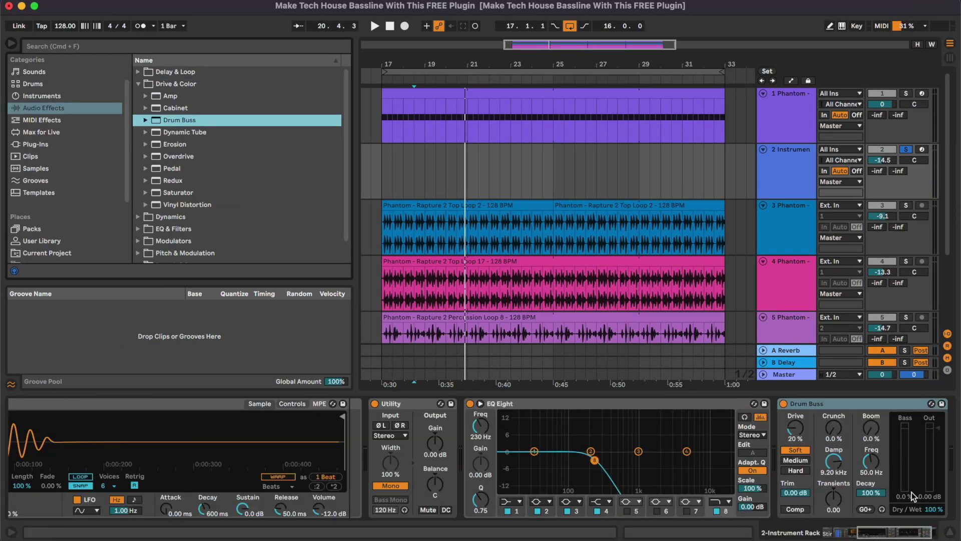
- Set the Drum Buss Drive to 26 % and its Dry/Wet to 49 % while the bassline plays
key(space)
drag(933, 509, 933, 526)
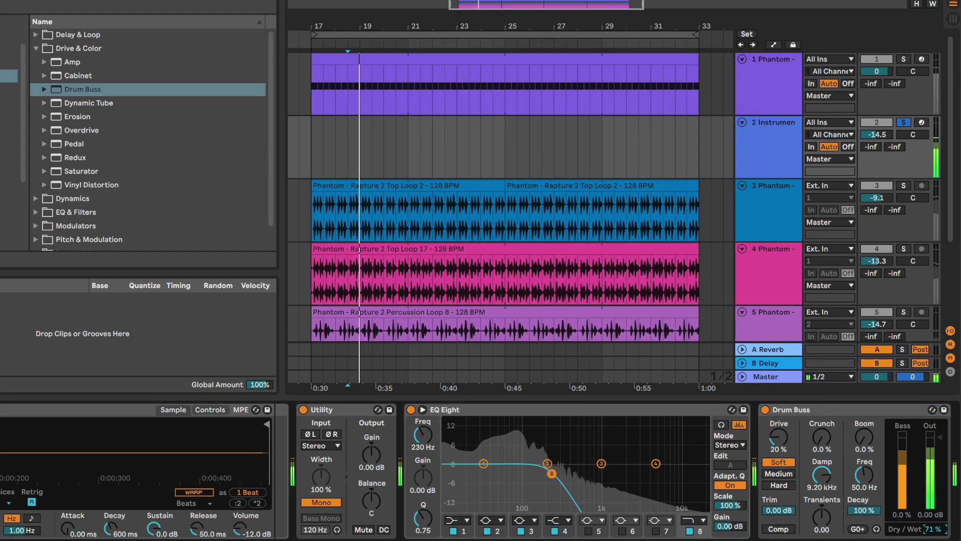
drag(779, 440, 779, 433)
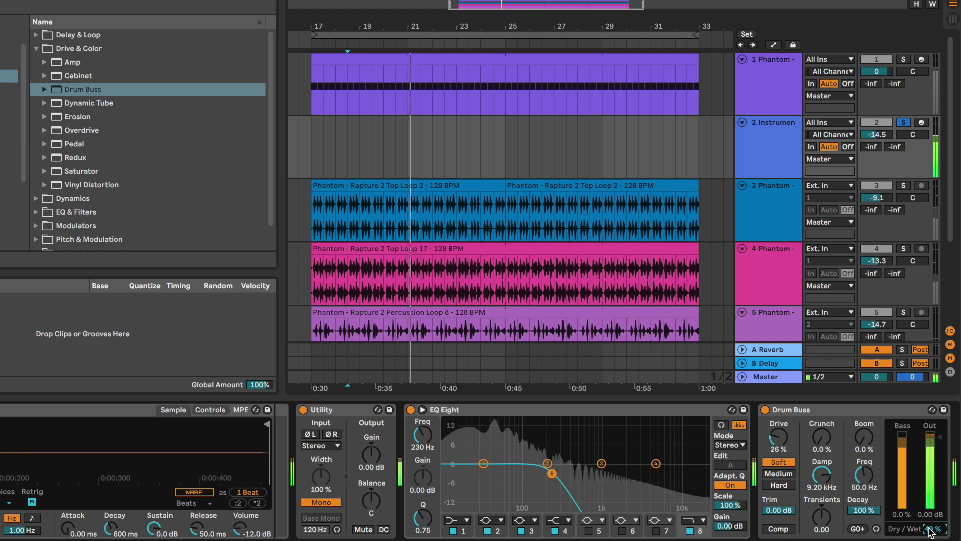
- Return to the Sting device and play back the processed bassline
scroll(355, 431, up, 3)
scroll(355, 431, up, 5)
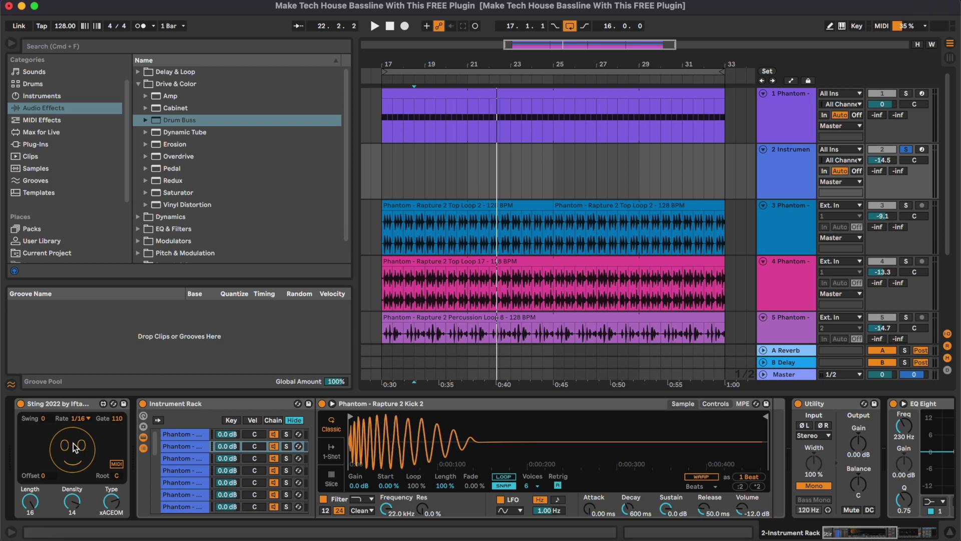
key(space)
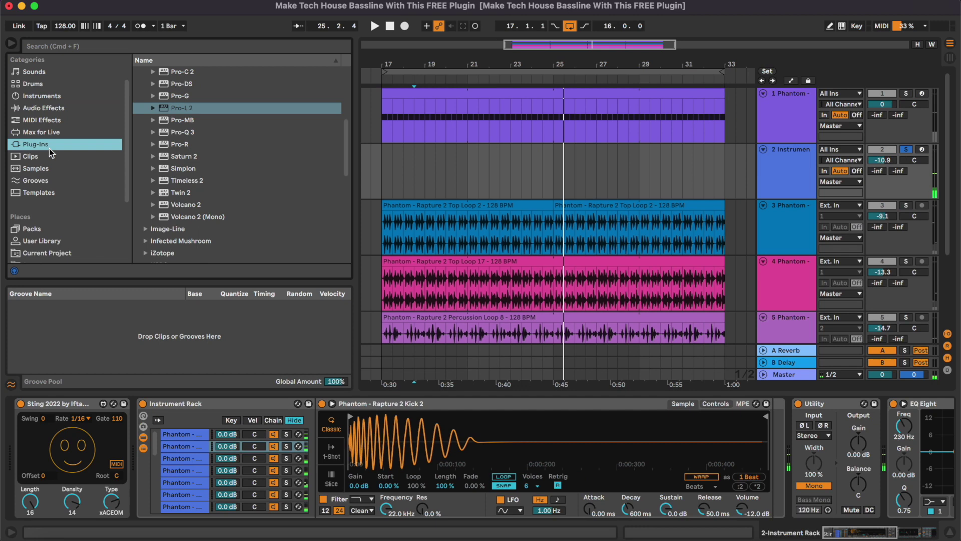
- Add the Xfer Records LFOTool plug-in after Drum Buss and place its window over the arrangement
scroll(244, 191, down, 10)
double_click(195, 240)
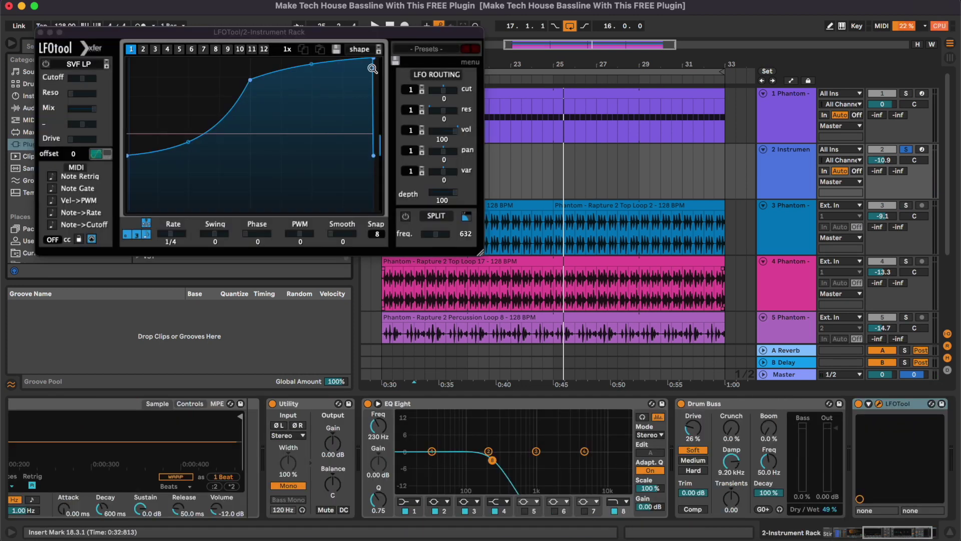
drag(306, 32, 548, 173)
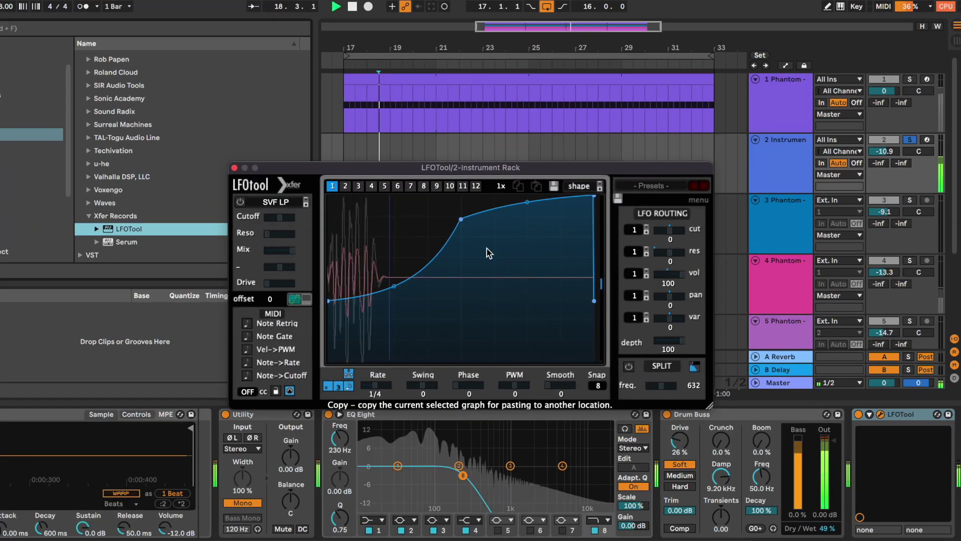
- Reshape the LFOTool curve with a full-height middle point, lower start and deeper bend, and set the instrument track's volume to -9.9 dB
drag(465, 216, 460, 197)
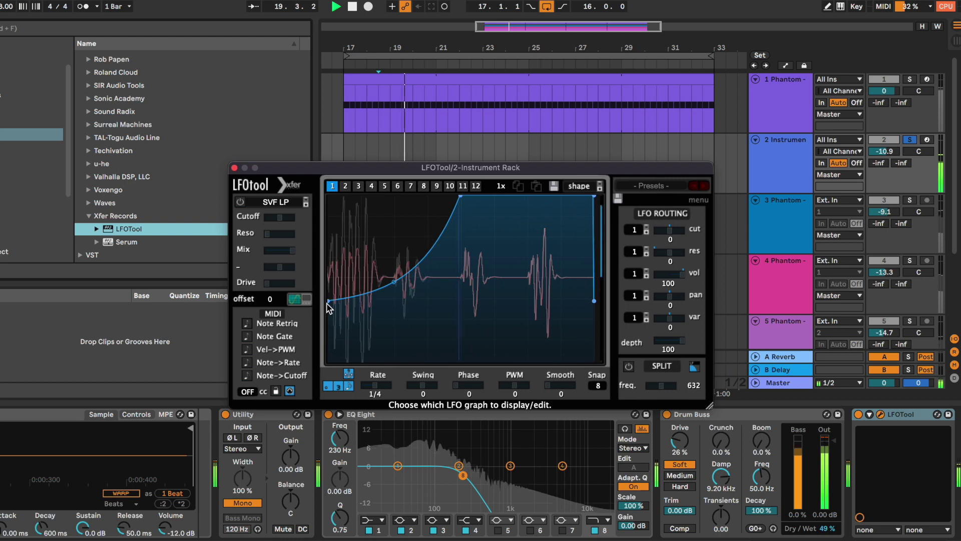
drag(328, 301, 328, 346)
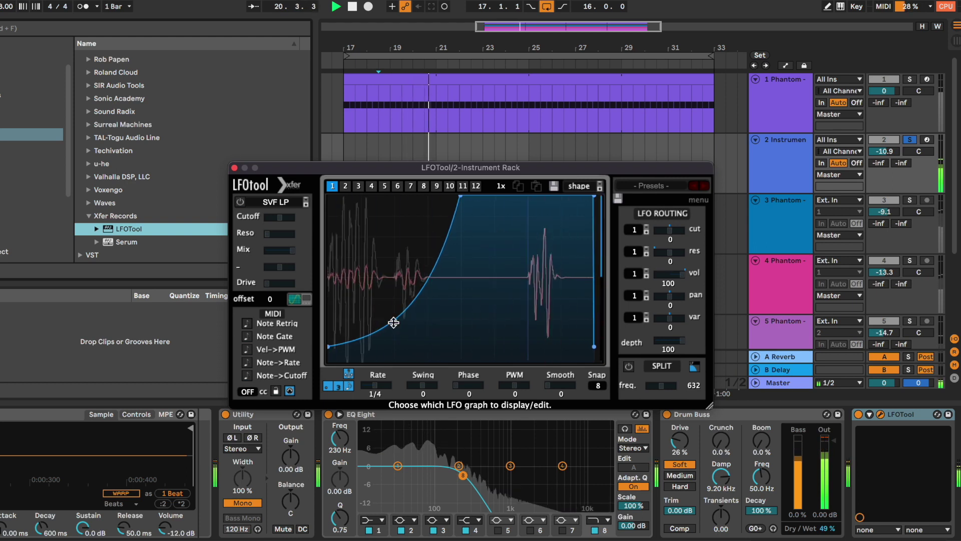
drag(393, 321, 393, 342)
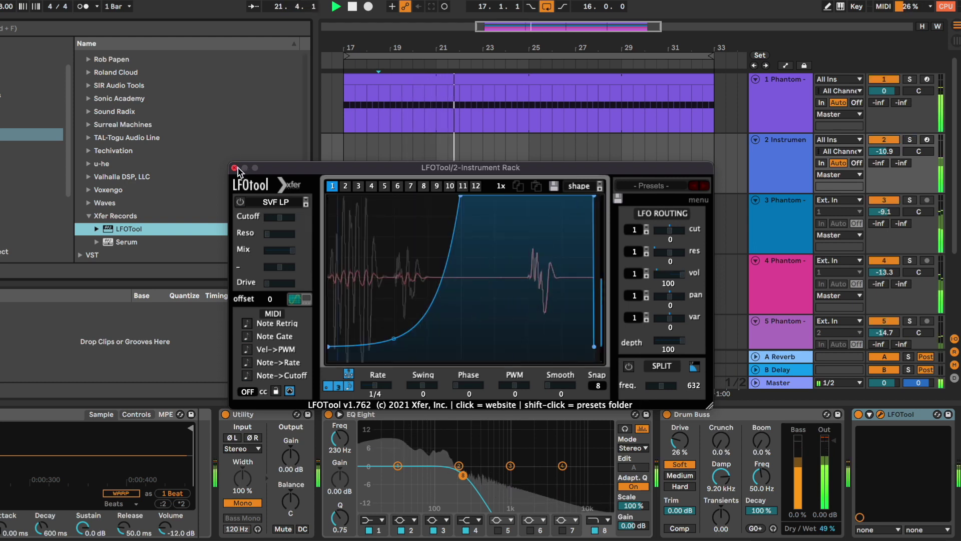
click(234, 167)
drag(895, 154, 895, 149)
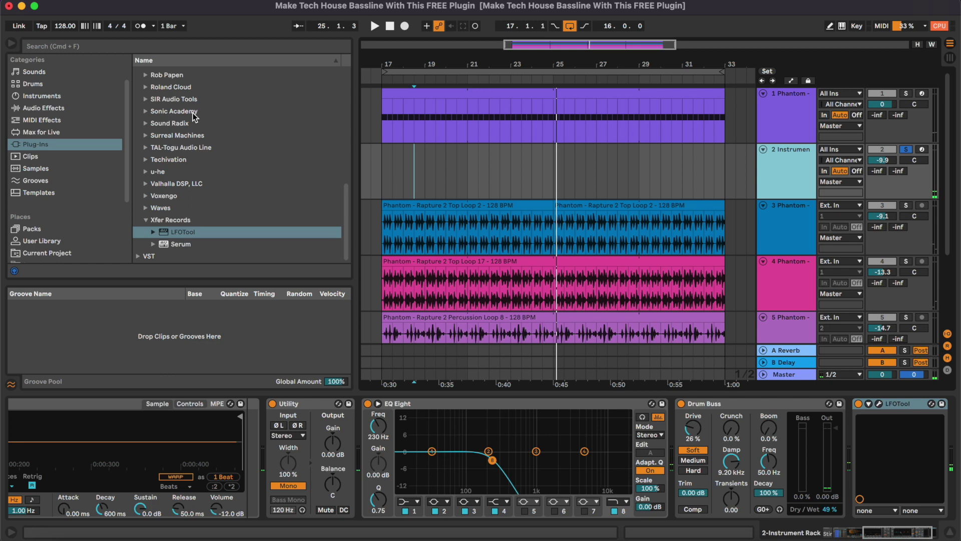
- Insert a Glue Compressor from the Dynamics audio effects between Drum Buss and LFOTool
click(44, 108)
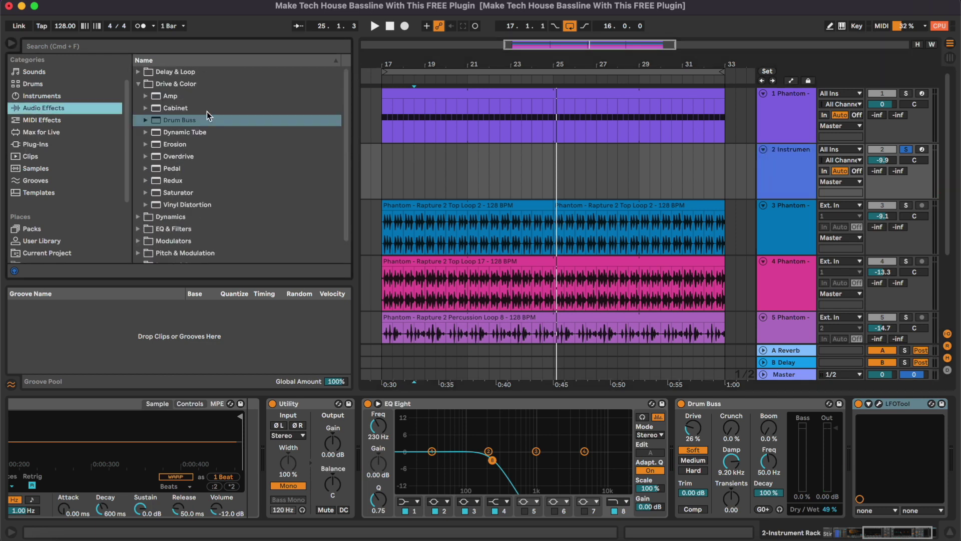
click(140, 85)
click(138, 96)
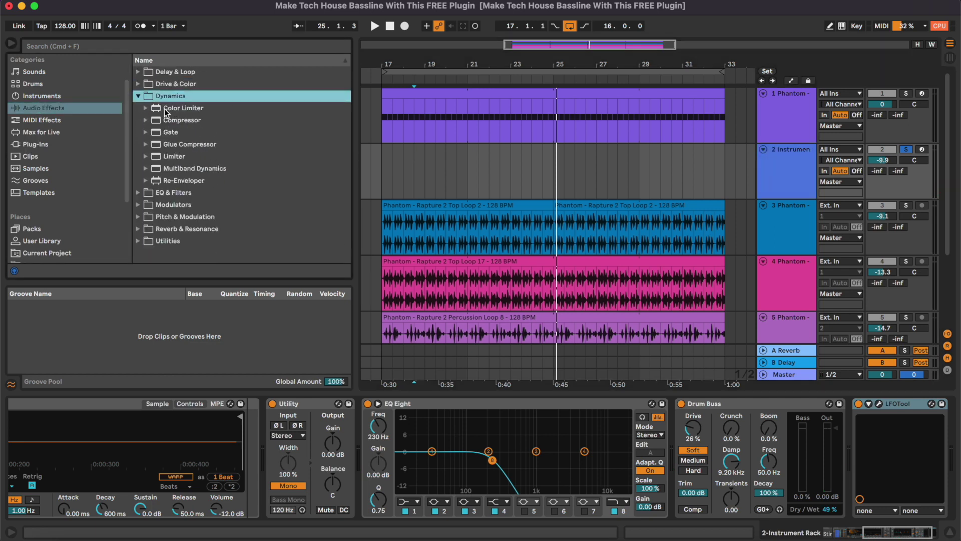
drag(185, 145, 841, 440)
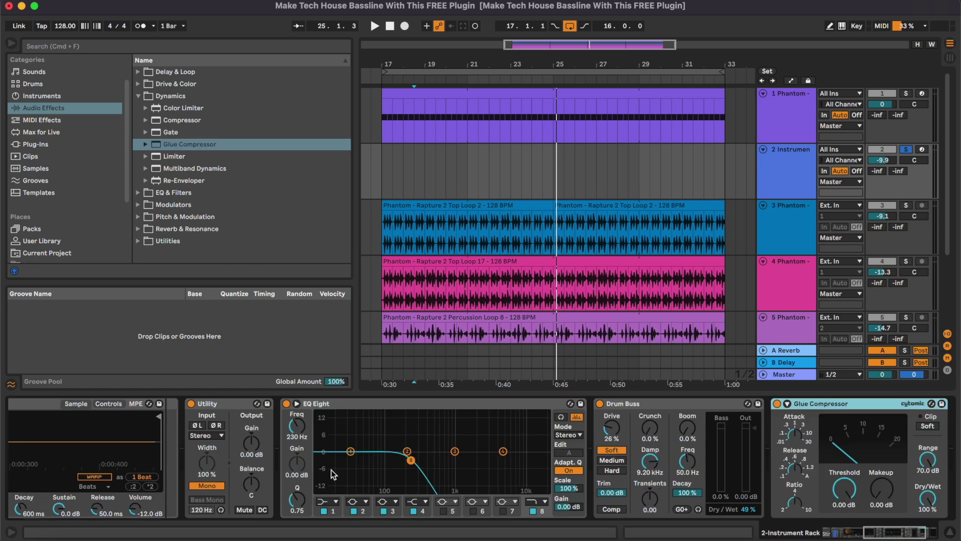
scroll(853, 479, right, 3)
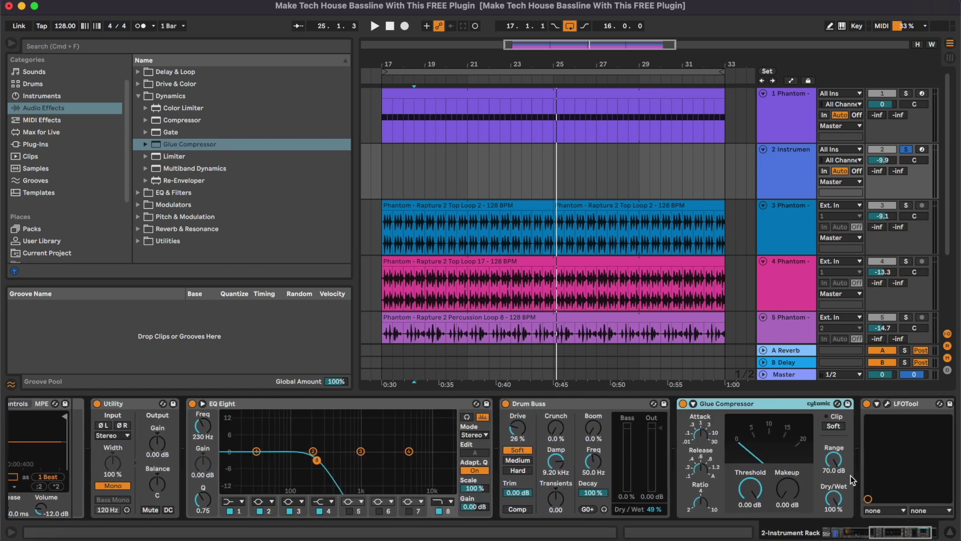
- Set the Glue Compressor's Threshold to -8.12 dB and its Makeup to 3 dB during playback
key(space)
drag(750, 500, 750, 515)
drag(813, 508, 813, 515)
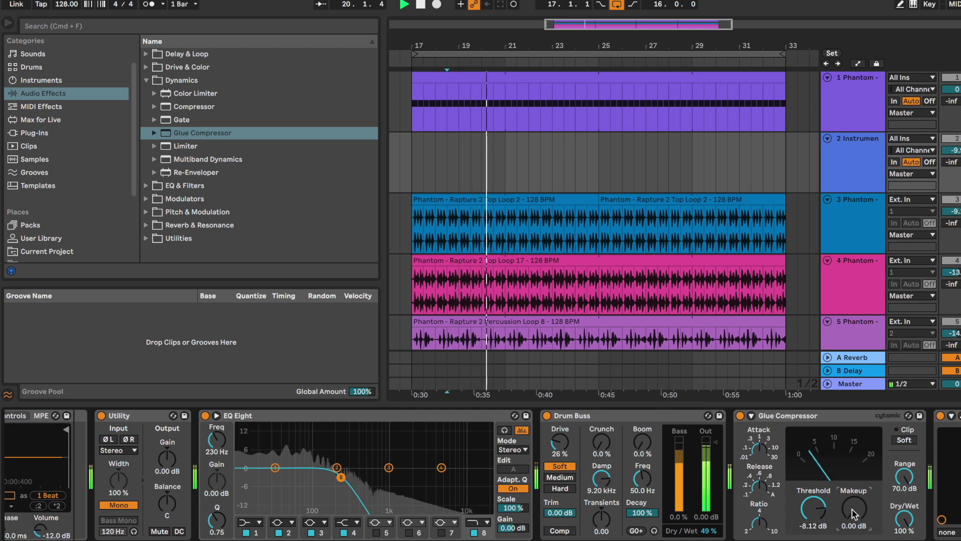
- Show the rack's Kick 1 chain and set the Utility Gain to -4 dB
scroll(604, 479, left, 15)
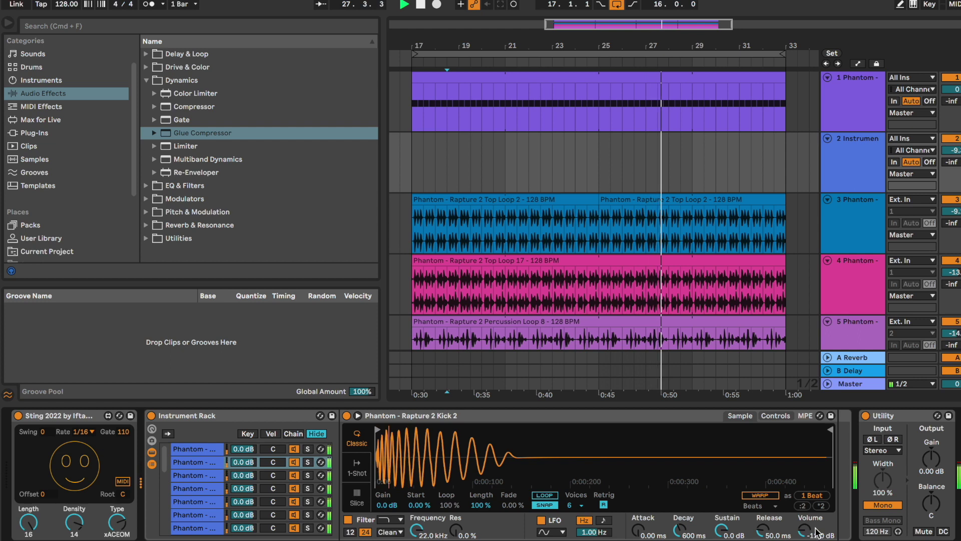
click(208, 449)
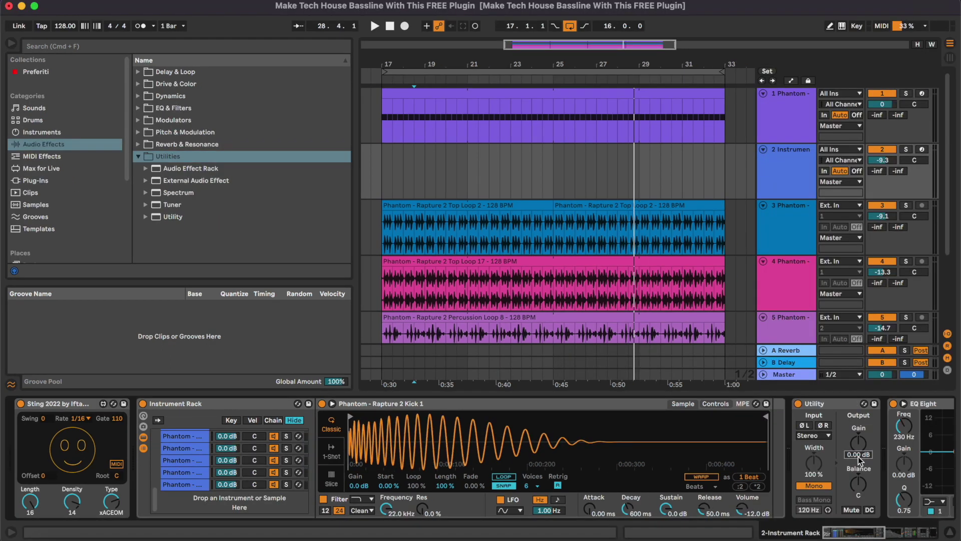
key(space)
key(Down)
key(Down)
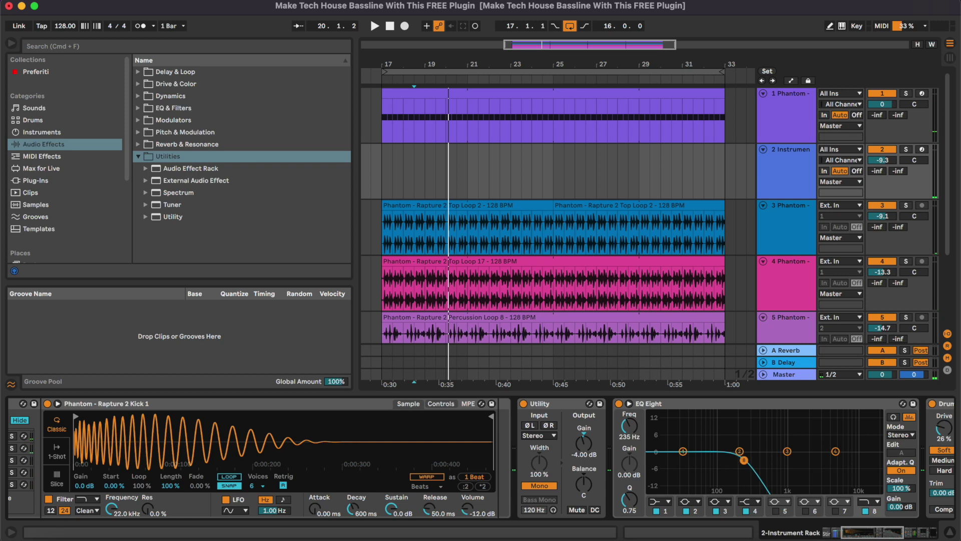
- Make EQ Eight's first band a low cut at 30 Hz and set the instrument track's volume to -8.9 dB during playback
scroll(751, 471, right, 5)
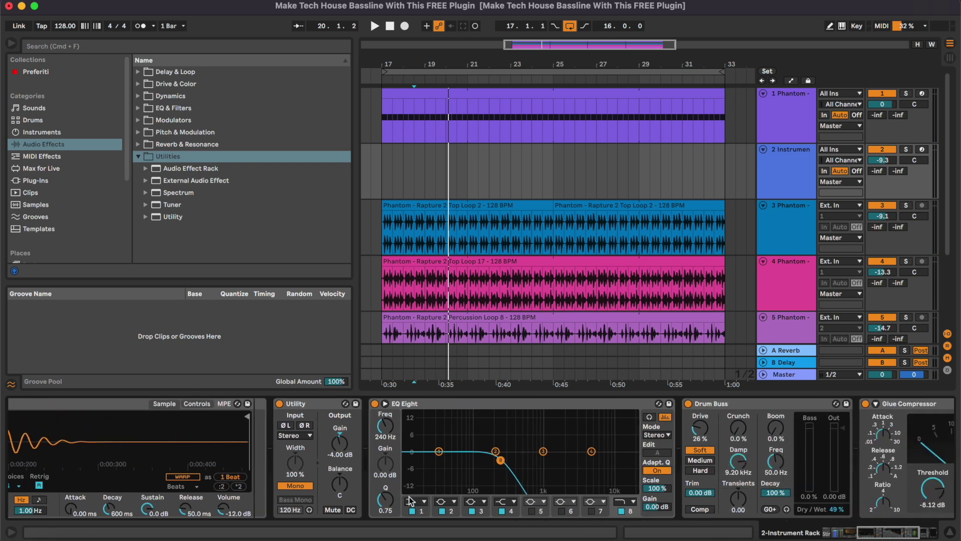
key(space)
scroll(464, 449, left, 8)
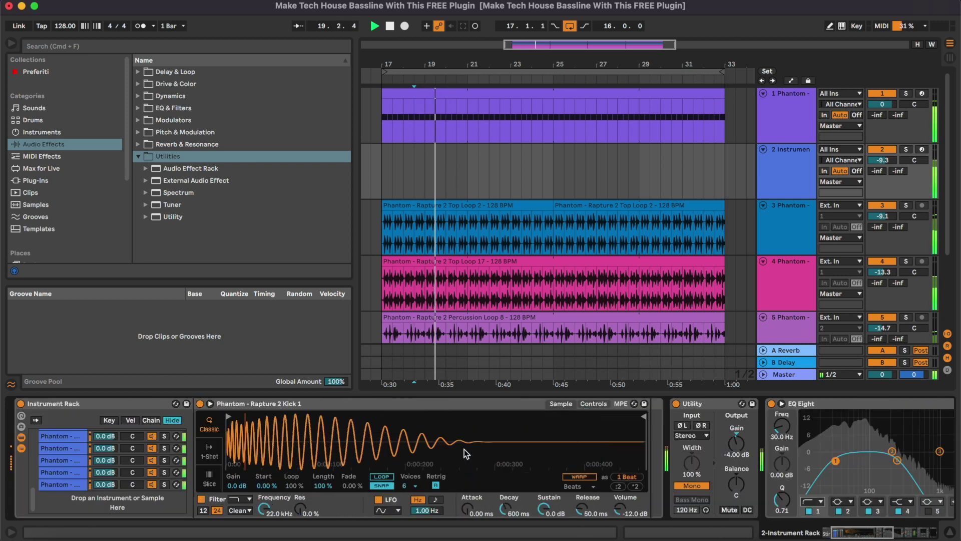
scroll(464, 449, left, 3)
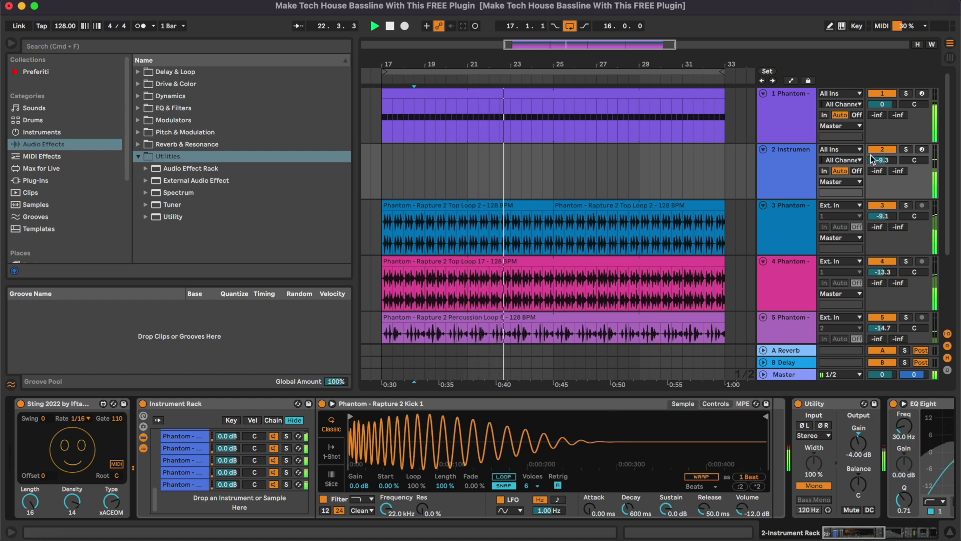
drag(878, 161, 882, 158)
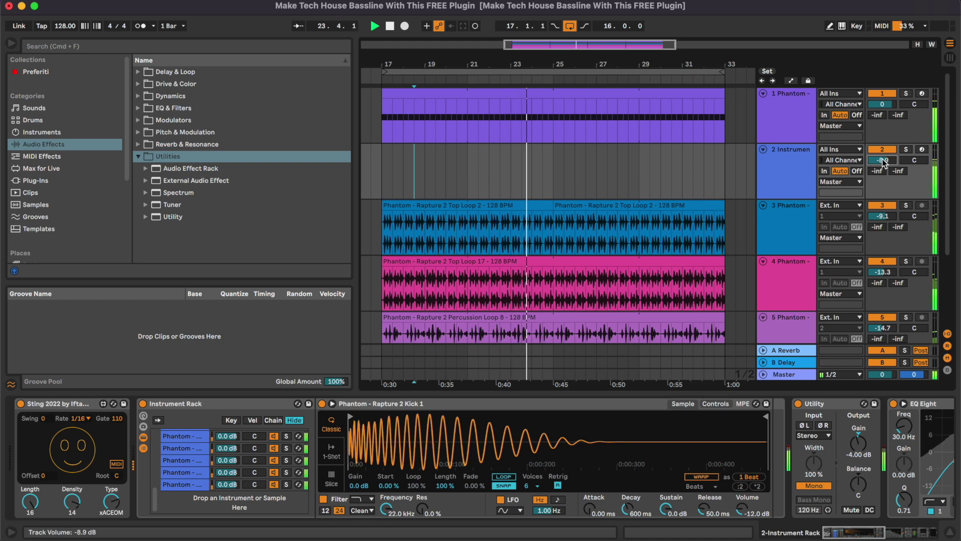
- Set the Sting Type to AxCEEM and the instrument track's volume to -7.7 dB during playback
click(67, 405)
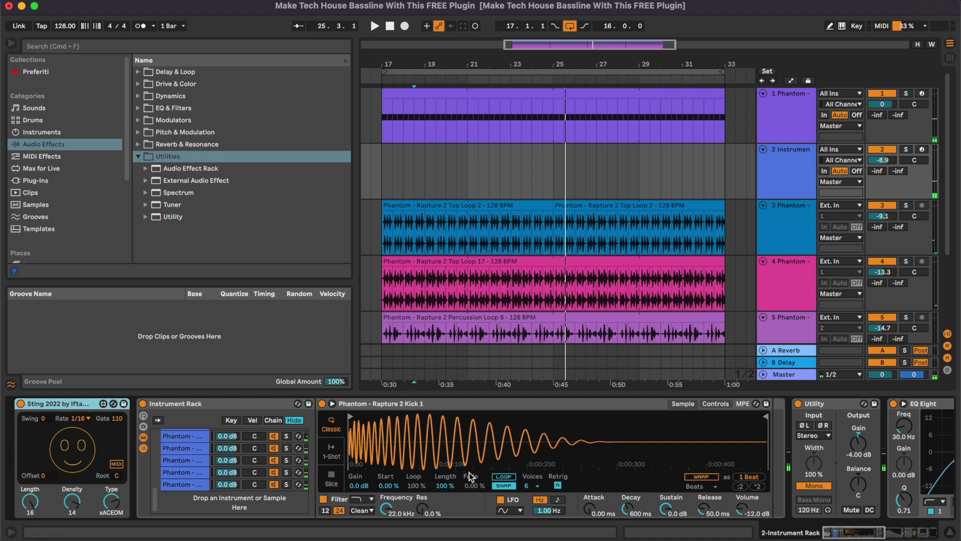
scroll(470, 476, right, 5)
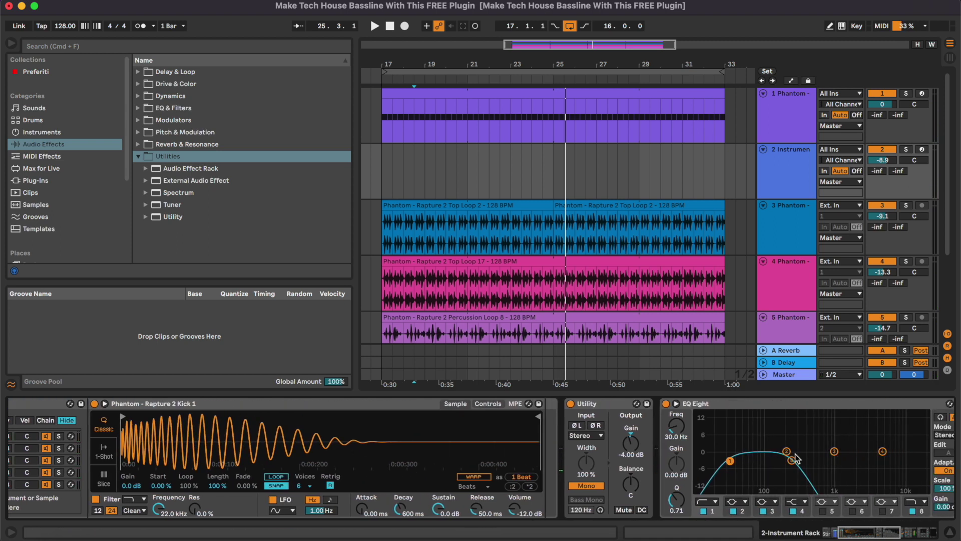
scroll(797, 459, left, 10)
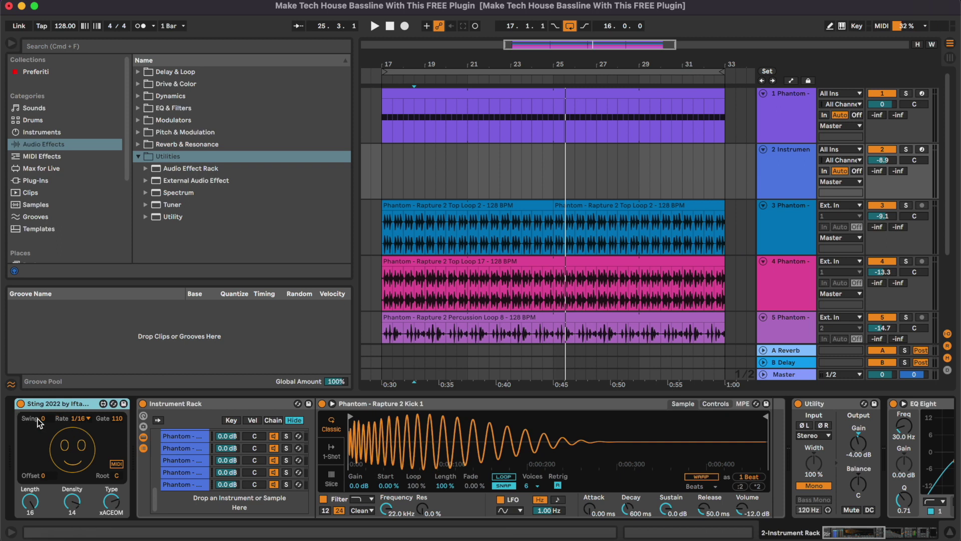
click(81, 419)
click(84, 420)
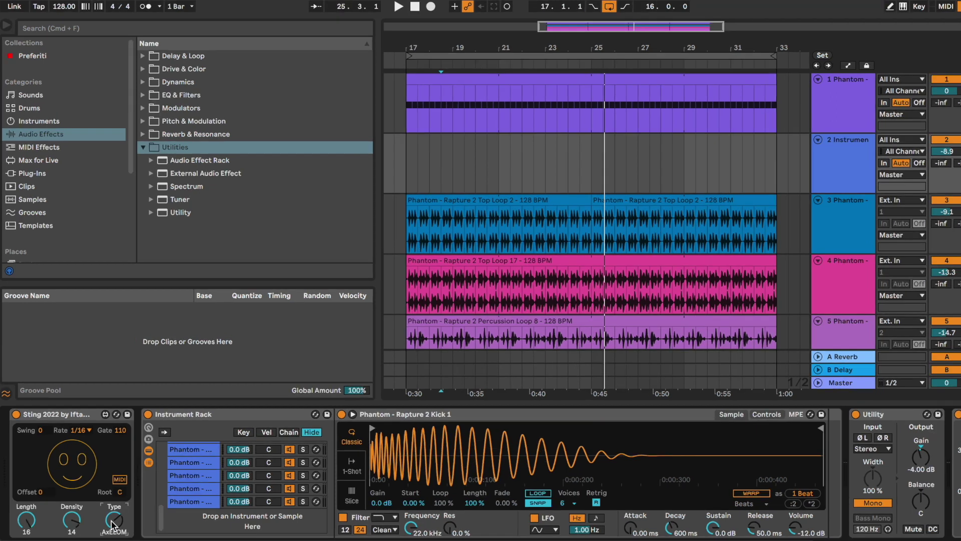
key(space)
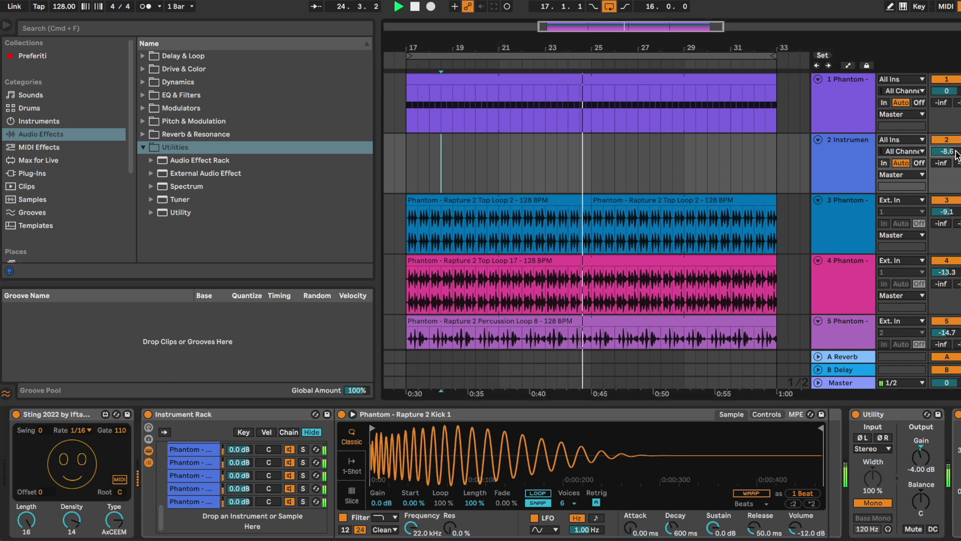
drag(956, 152, 956, 149)
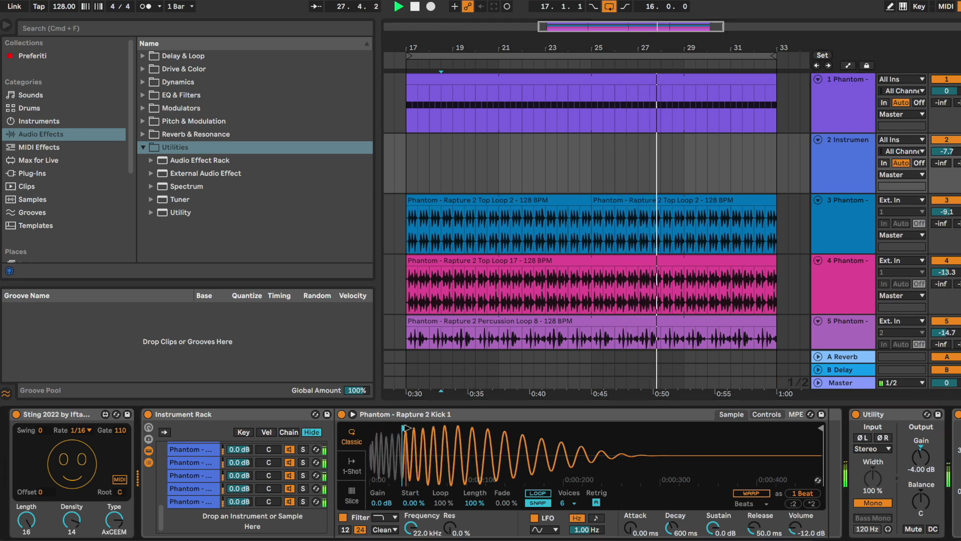
- Solo the Kick 1 chain, move its sample start past the opening transient, and unsolo the chain
scroll(209, 485, up, 5)
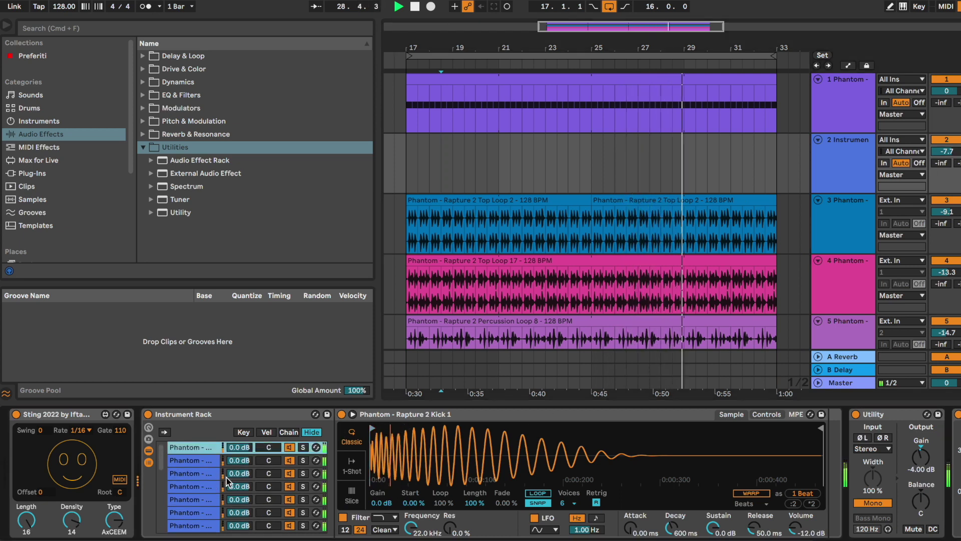
click(303, 447)
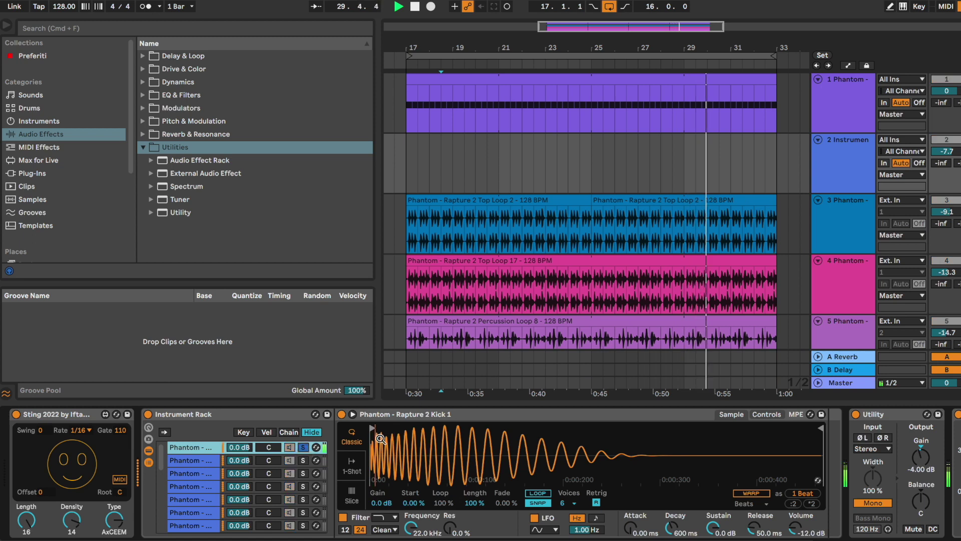
mouse_move(372, 427)
mouse_down()
mouse_move(435, 429)
mouse_move(409, 429)
mouse_move(419, 429)
mouse_up()
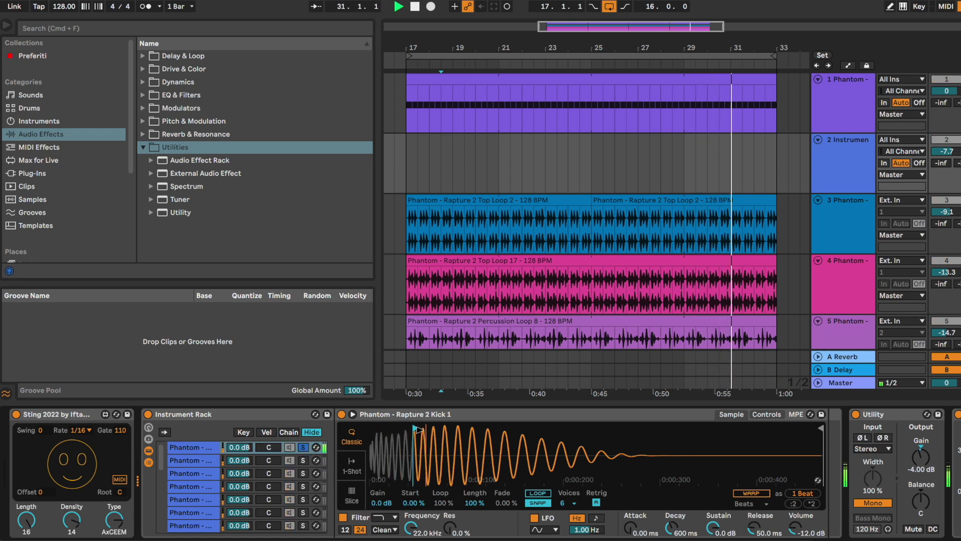
click(304, 447)
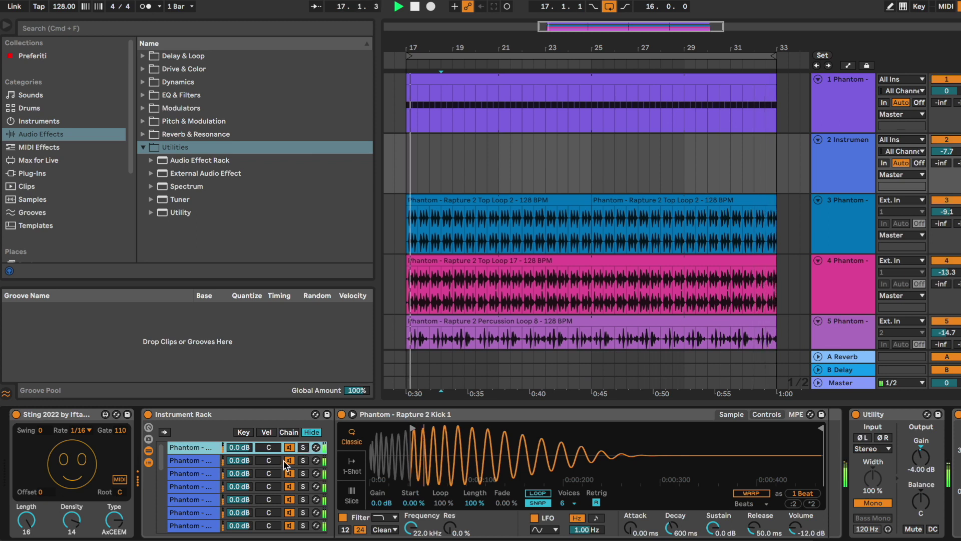
- Move the sample starts of Kick 2 and Kick 3 past their opening transients
click(215, 461)
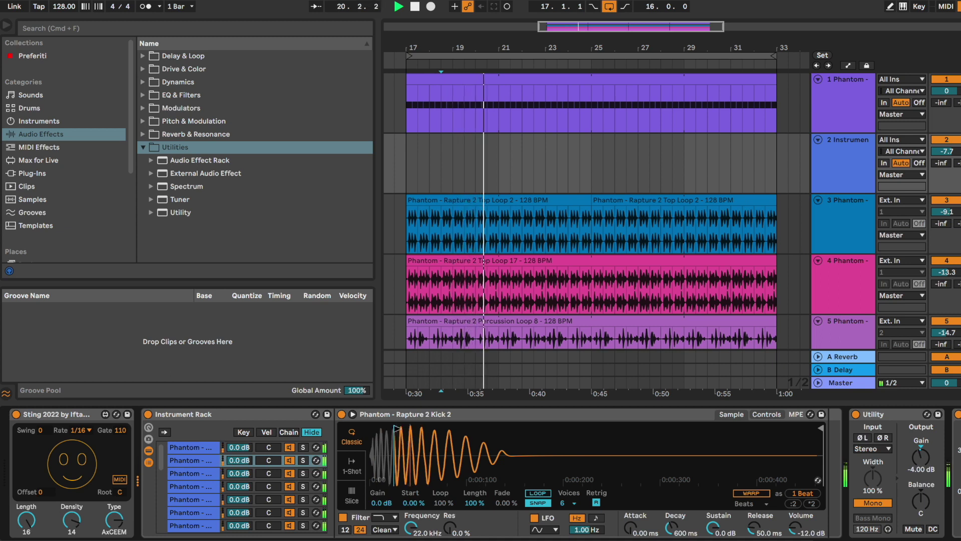
click(203, 474)
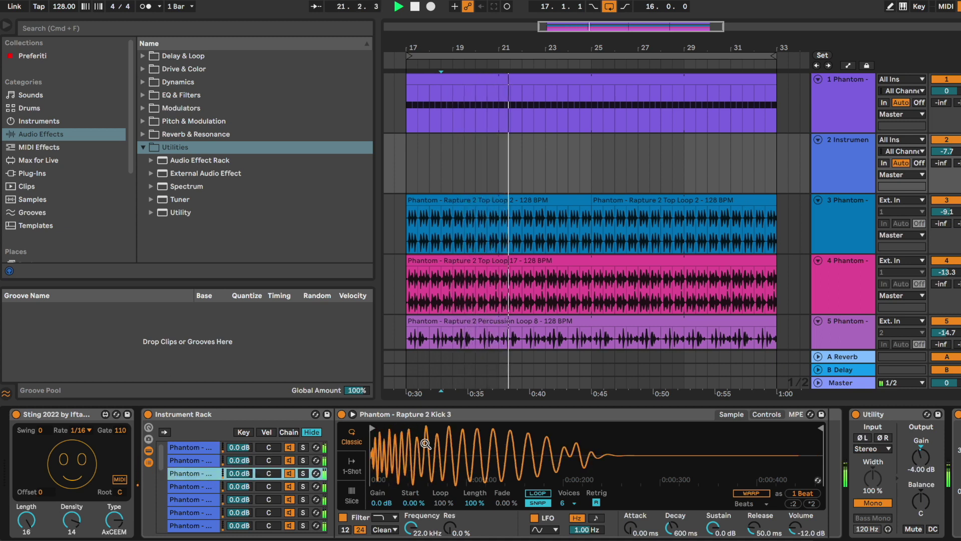
mouse_move(373, 429)
mouse_down()
mouse_move(425, 429)
mouse_move(410, 428)
mouse_up()
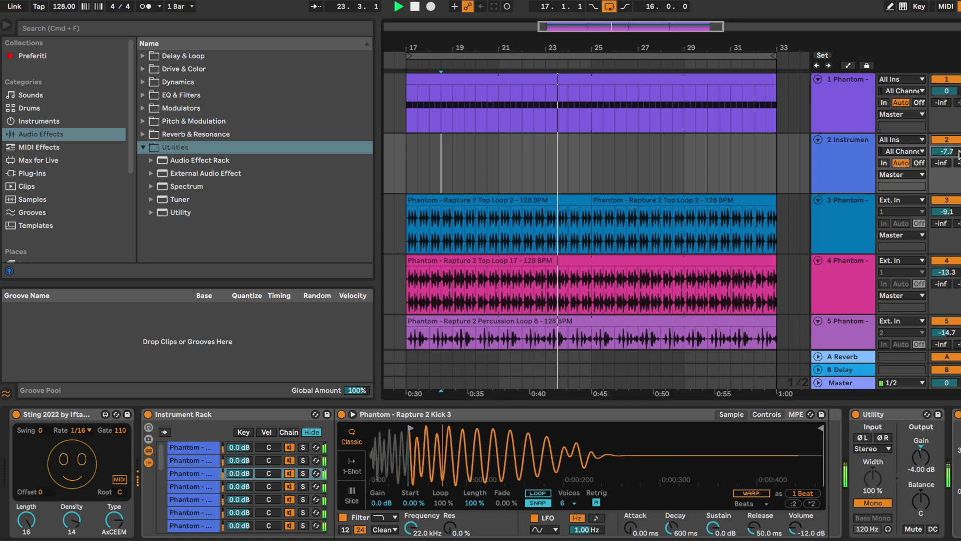
- Enlarge the Session View mixer, set the instrument track's volume to -6 dB, and return to the arrangement with playback stopped
drag(957, 151, 957, 147)
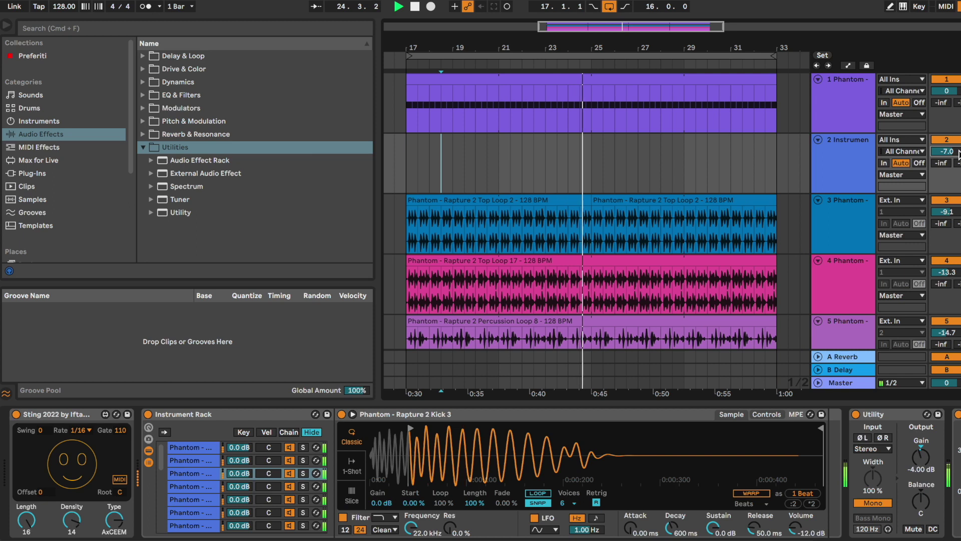
key(Tab)
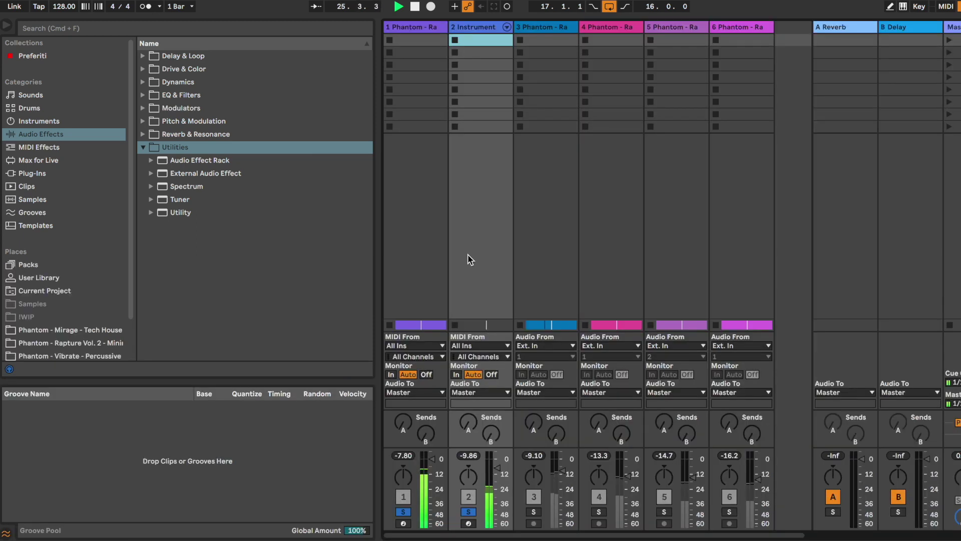
click(474, 455)
drag(480, 447, 481, 323)
click(470, 344)
click(474, 359)
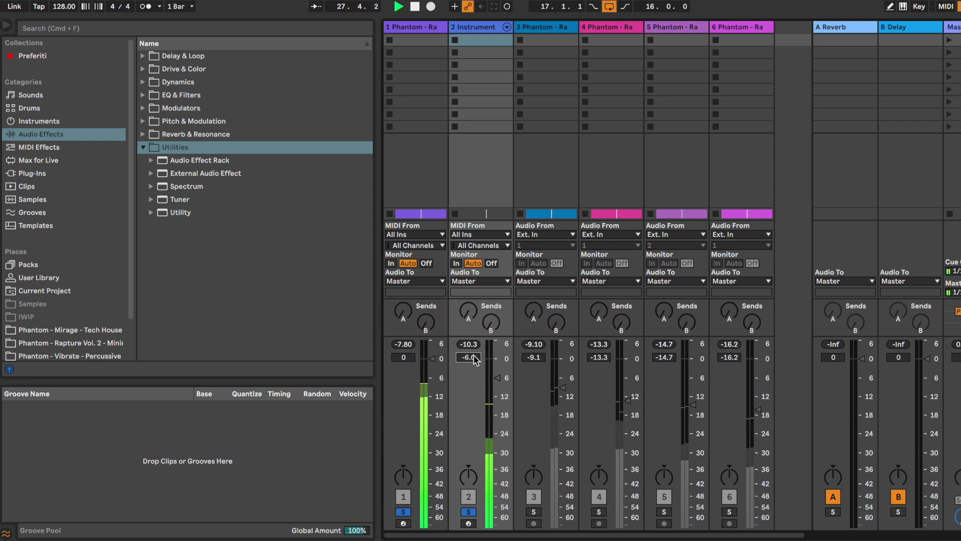
click(472, 344)
key(Tab)
key(space)
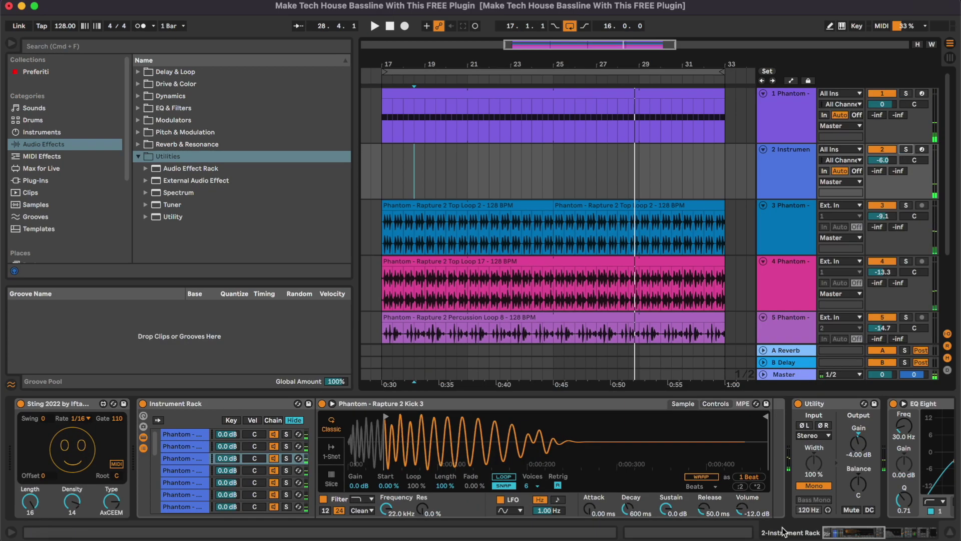
- Set the Drum Buss Drive to 34 %, Boom to 29 % and Dry/Wet to 52 % during playback
scroll(795, 469, right, 10)
key(space)
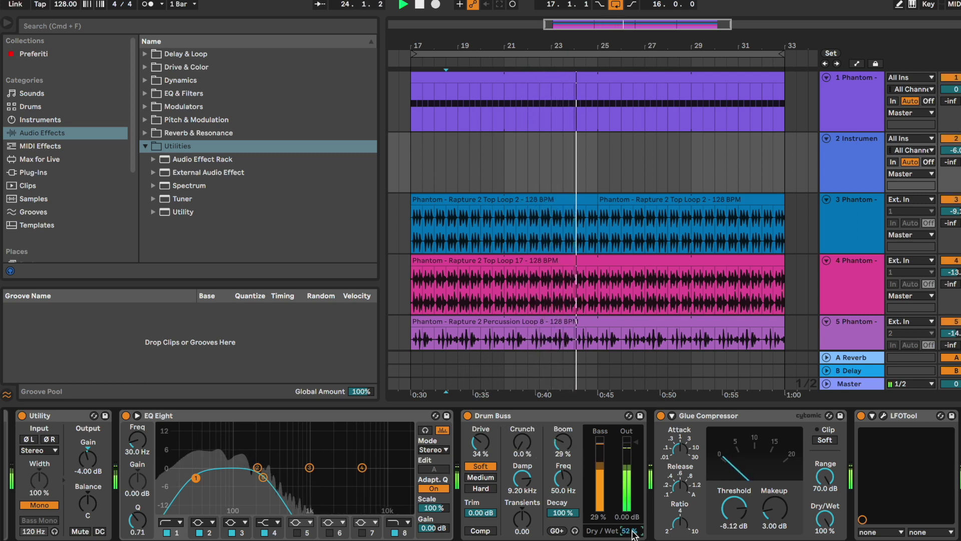
click(873, 180)
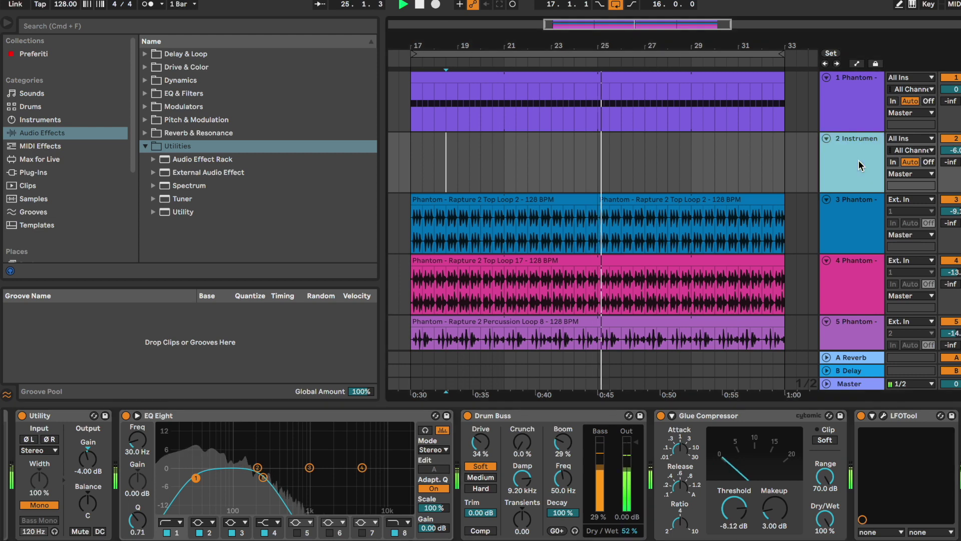
- Listen to the bassline together with all the loops, stop playback and return to the Kick 3 sampler
click(700, 147)
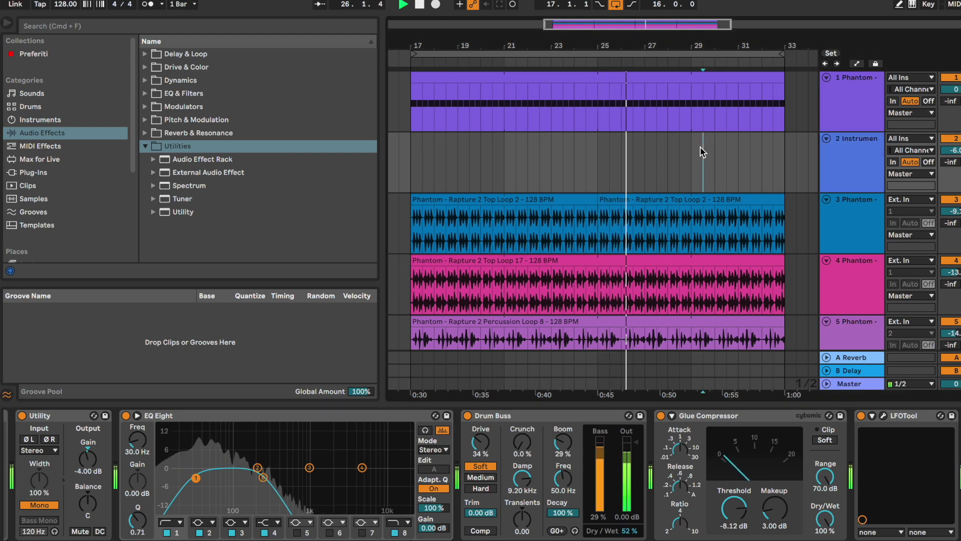
scroll(699, 147, down, 1)
scroll(700, 147, down, 1)
scroll(699, 147, up, 2)
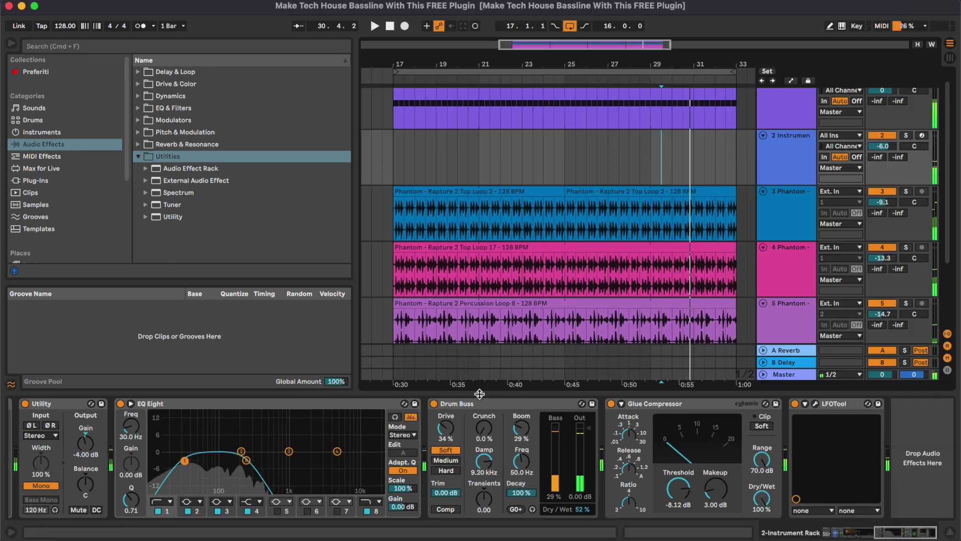
key(space)
scroll(508, 426, left, 6)
scroll(470, 415, left, 8)
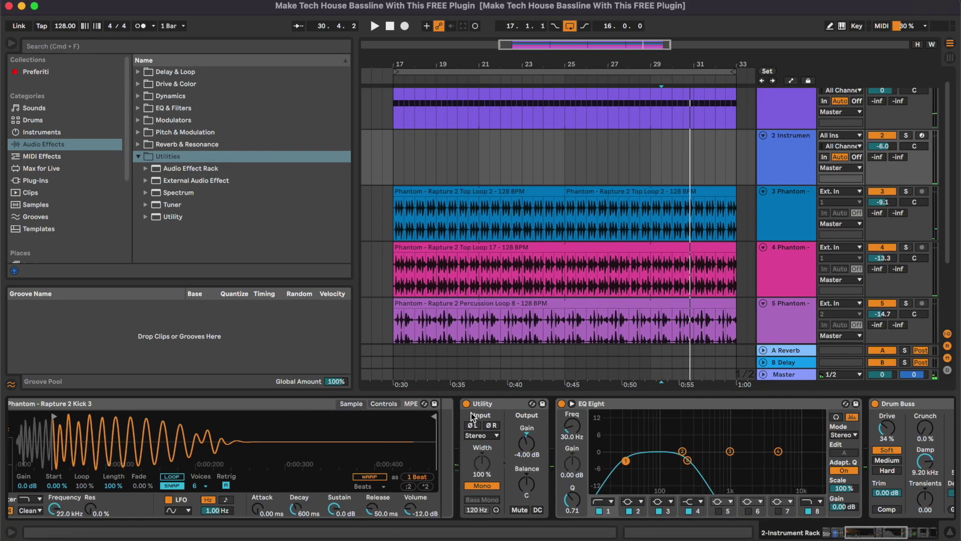